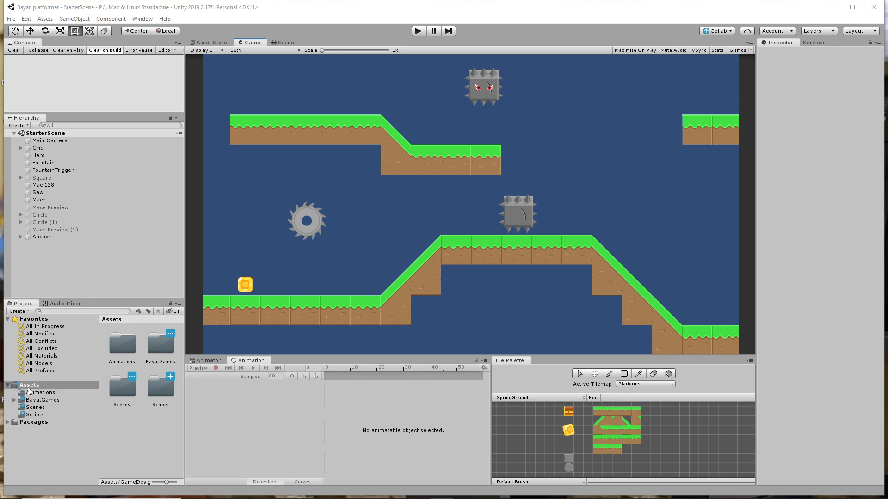
# Open the Unity project's C# solution in Visual Studio and create a new blank text file
pyautogui.rightClick(123, 424)
pyautogui.click(165, 415)
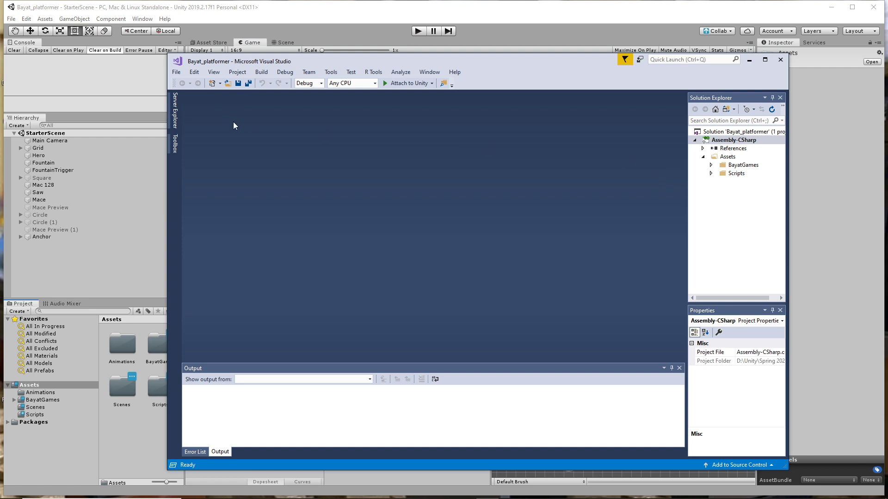
pyautogui.click(176, 72)
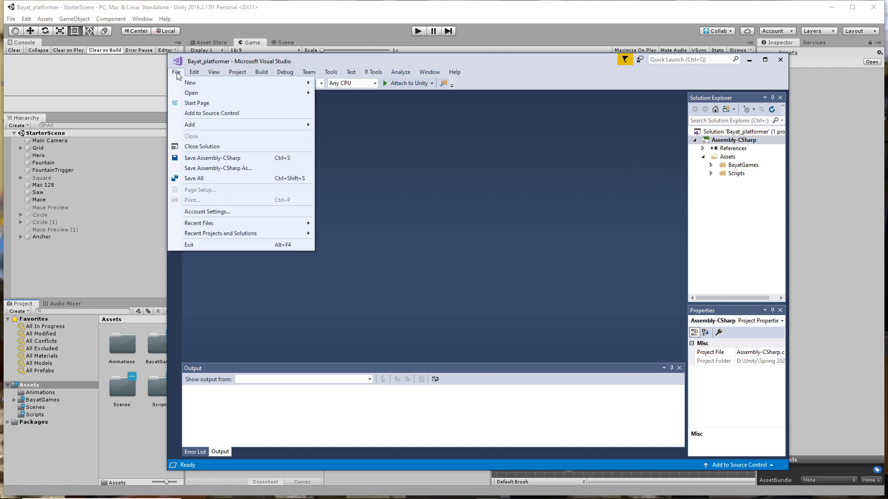
pyautogui.moveTo(185, 86)
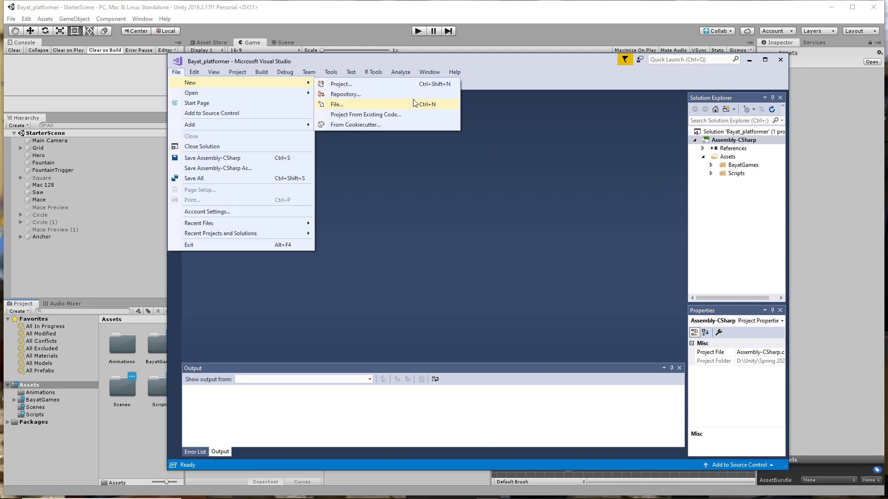
pyautogui.click(377, 105)
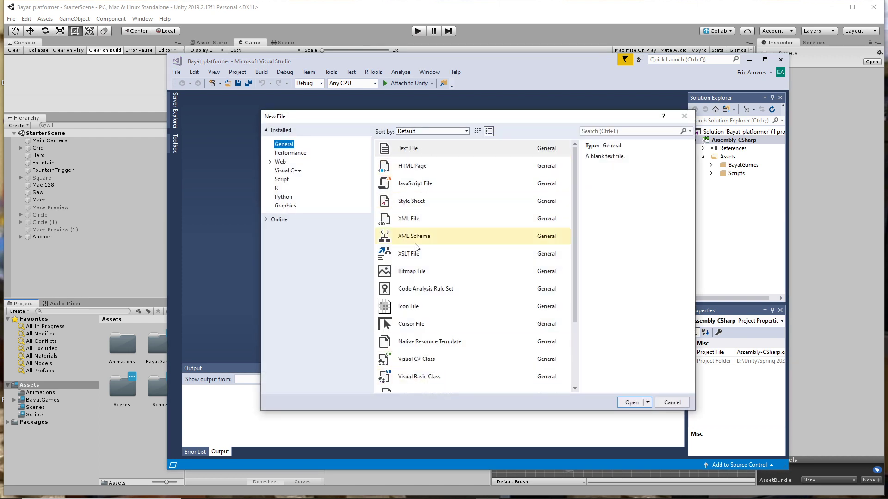
pyautogui.click(407, 151)
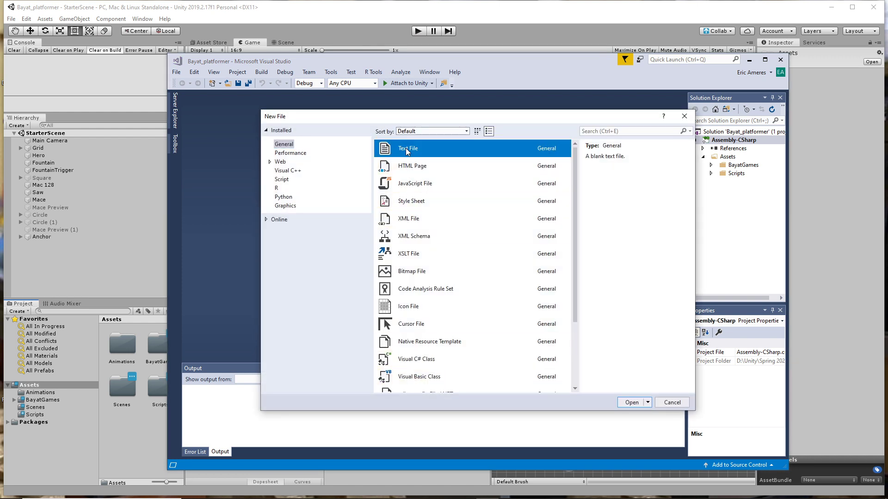
pyautogui.click(630, 402)
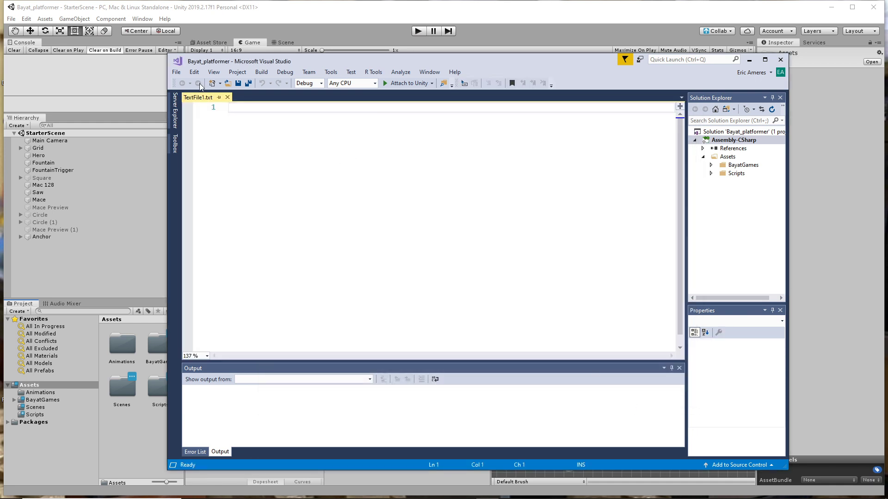
# Save the text file as myDesignGuide.txt in the project's Assets folder and return to Unity to import it
pyautogui.click(176, 71)
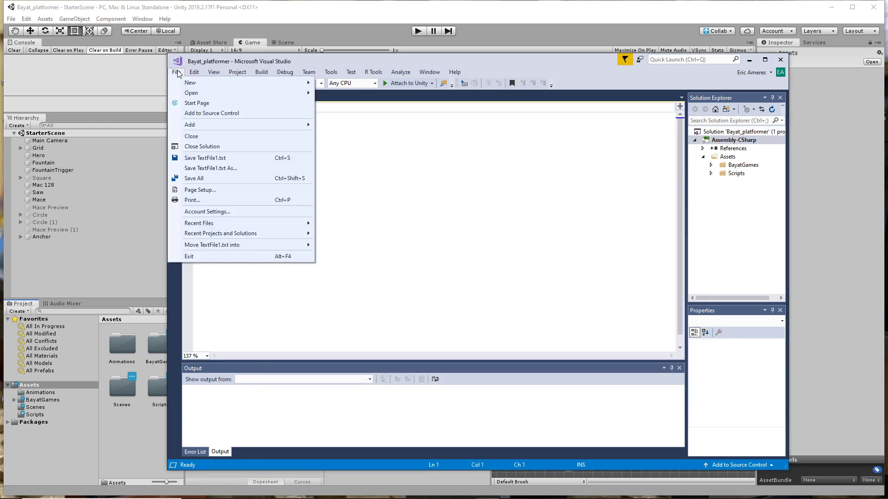
pyautogui.click(231, 167)
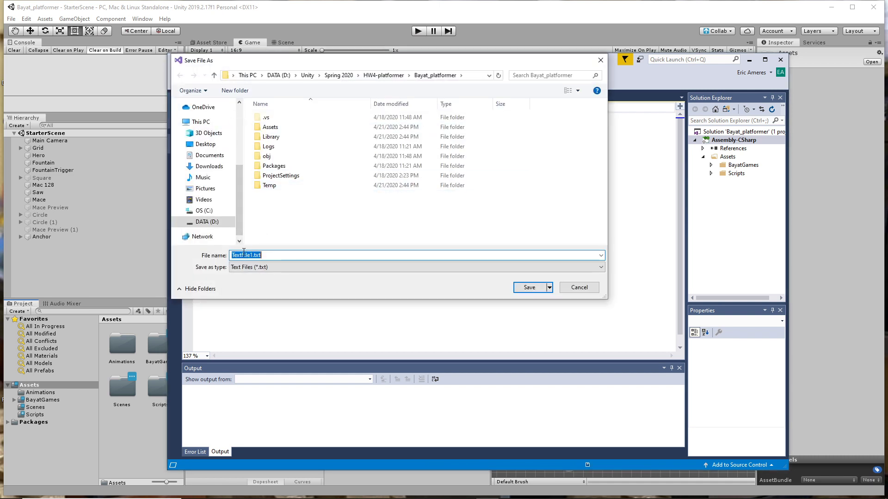
pyautogui.write('myDesignGuide.txt')
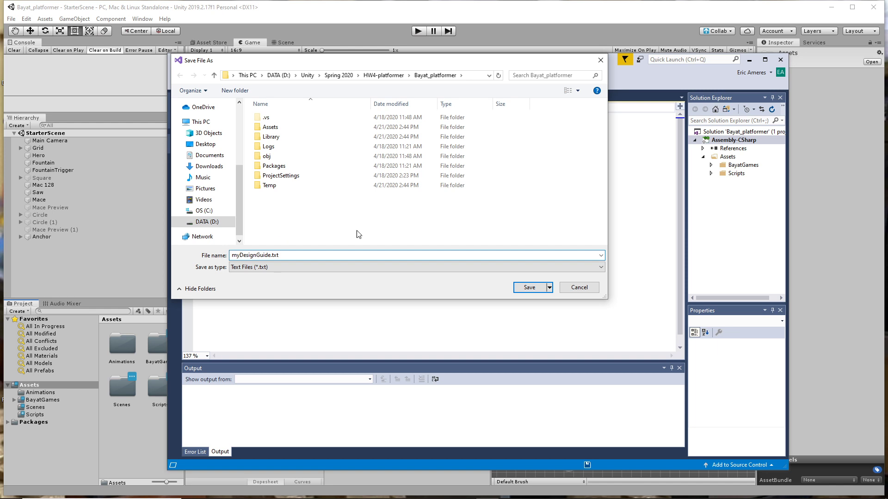
pyautogui.doubleClick(280, 126)
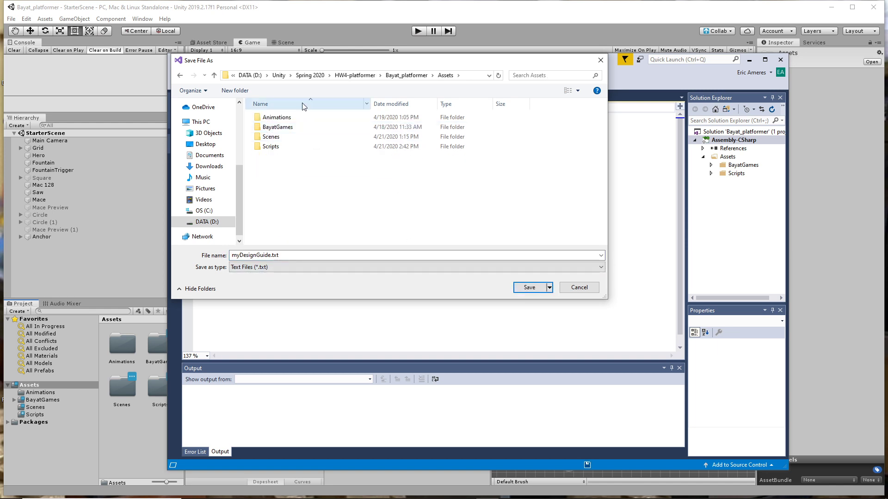
pyautogui.click(532, 289)
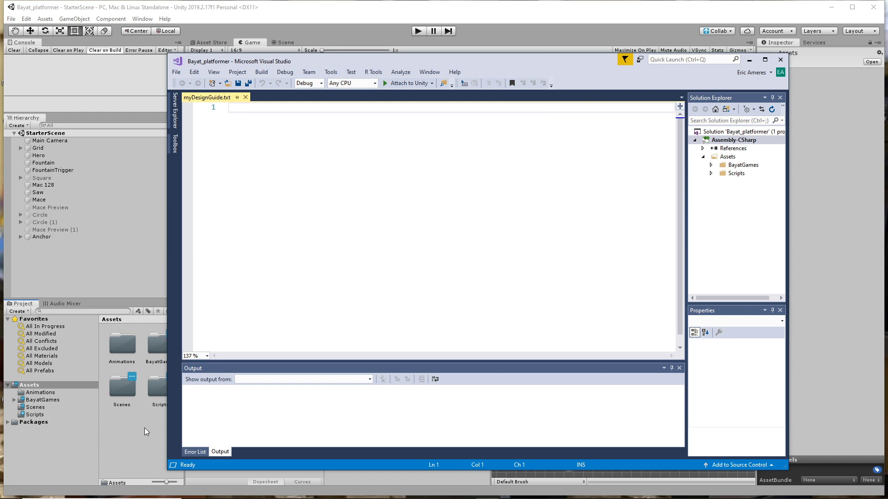
pyautogui.moveTo(293, 58); pyautogui.dragTo(332, 52)
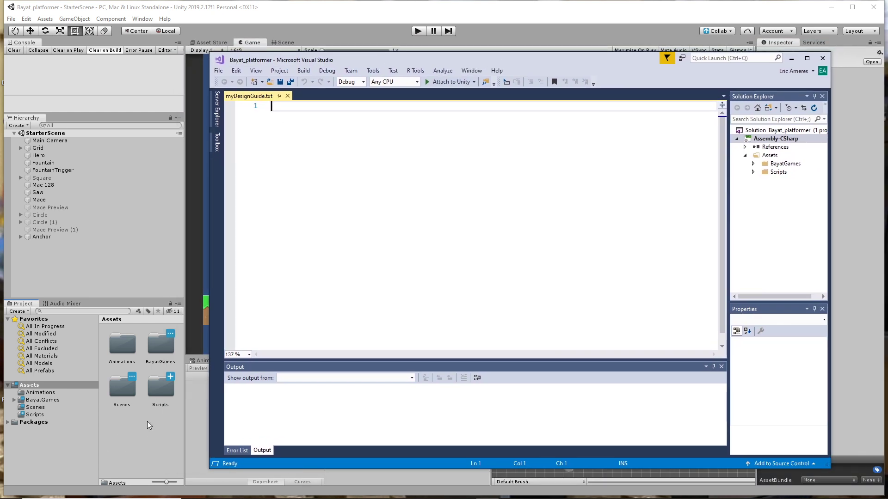
pyautogui.click(136, 433)
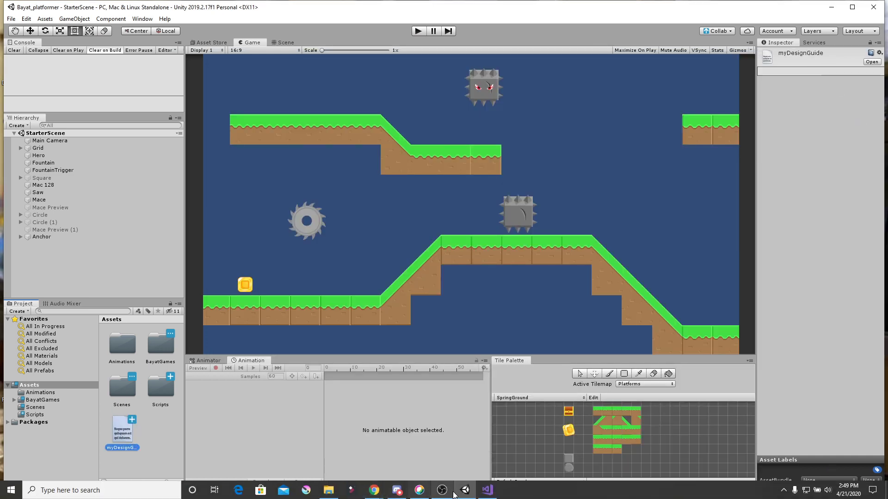
# Switch to Visual Studio, narrow its window while widening the text editor area, and return to Unity
pyautogui.click(488, 490)
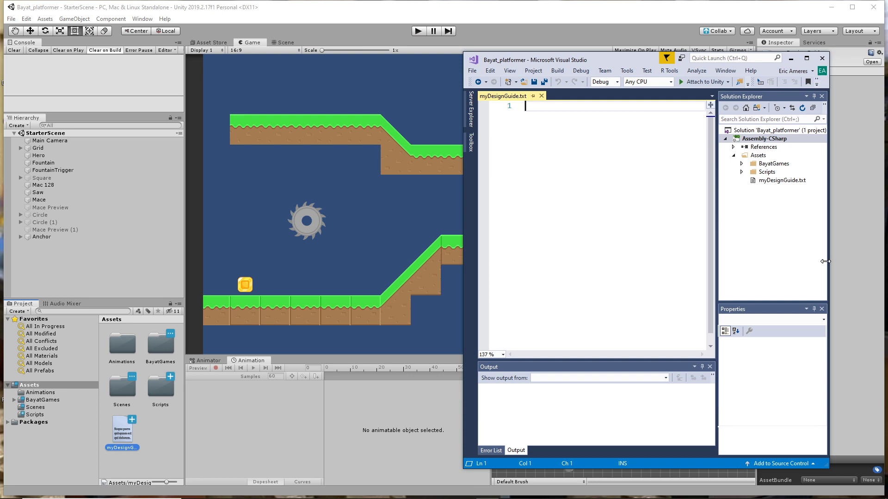
pyautogui.moveTo(831, 263); pyautogui.dragTo(765, 264)
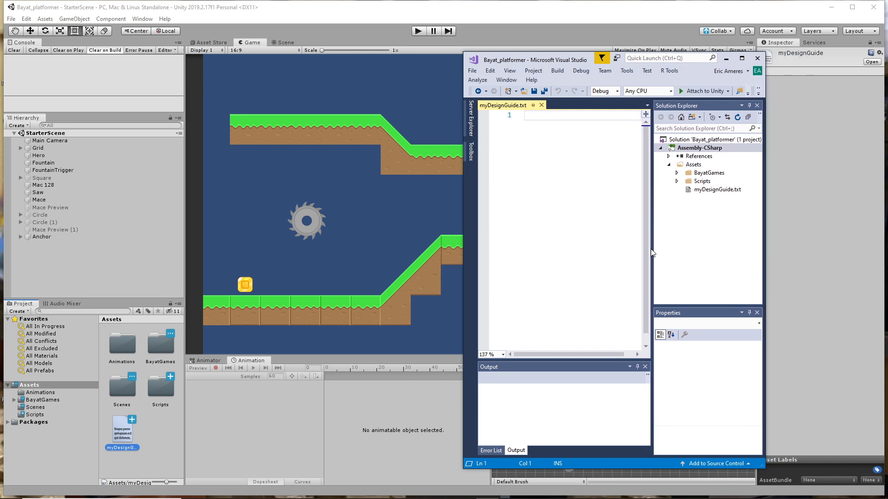
pyautogui.moveTo(652, 253); pyautogui.dragTo(739, 255)
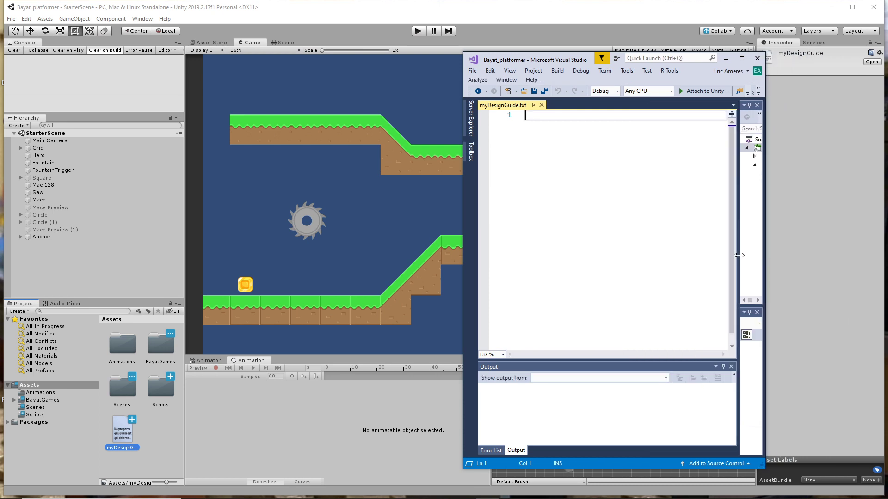
pyautogui.moveTo(564, 61); pyautogui.dragTo(334, 58)
pyautogui.click(497, 56)
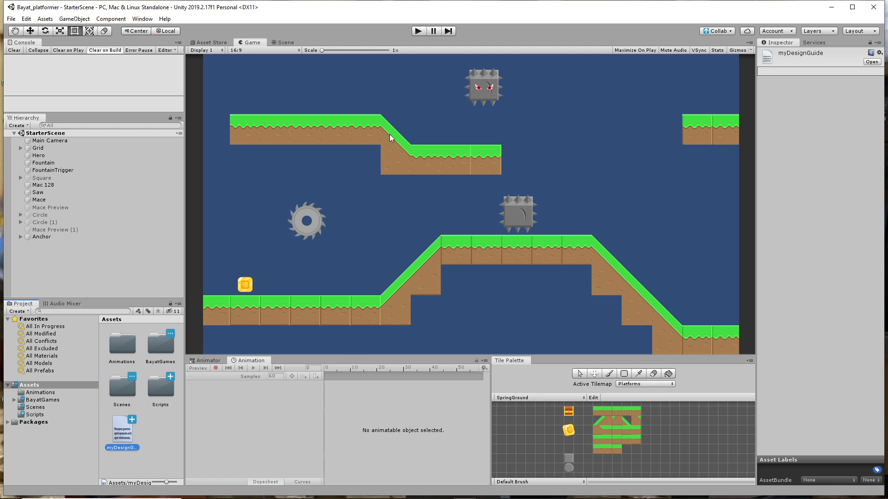
# Show the Scene view and make it taller so the whole level with its border fits
pyautogui.click(286, 42)
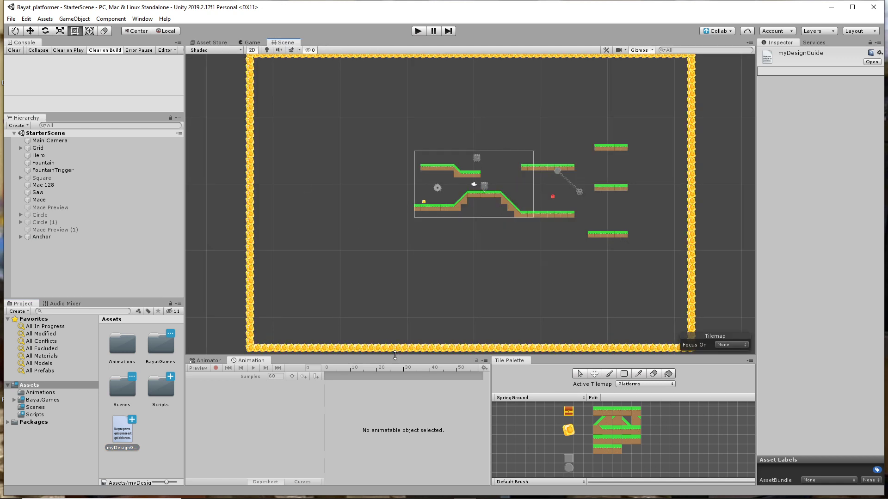
pyautogui.moveTo(395, 355); pyautogui.dragTo(386, 398)
pyautogui.scroll(1, 518, 258)
pyautogui.scroll(-3, 518, 258)
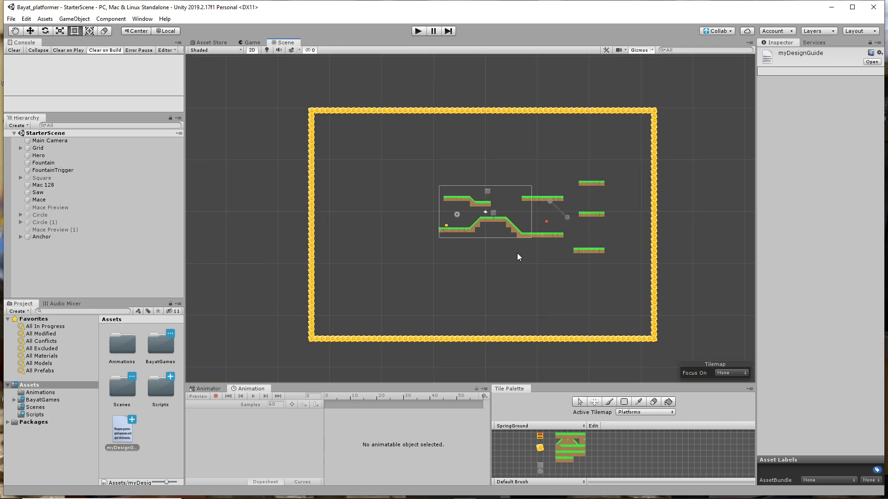
pyautogui.scroll(4, 486, 231)
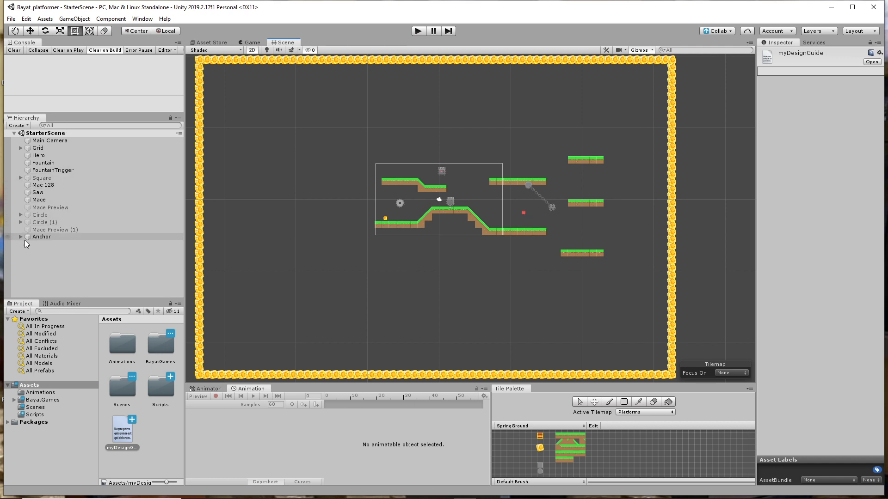
# Examine the Platforms tilemap under Grid by focusing on Tilemap, and set the focus back to None
pyautogui.click(20, 147)
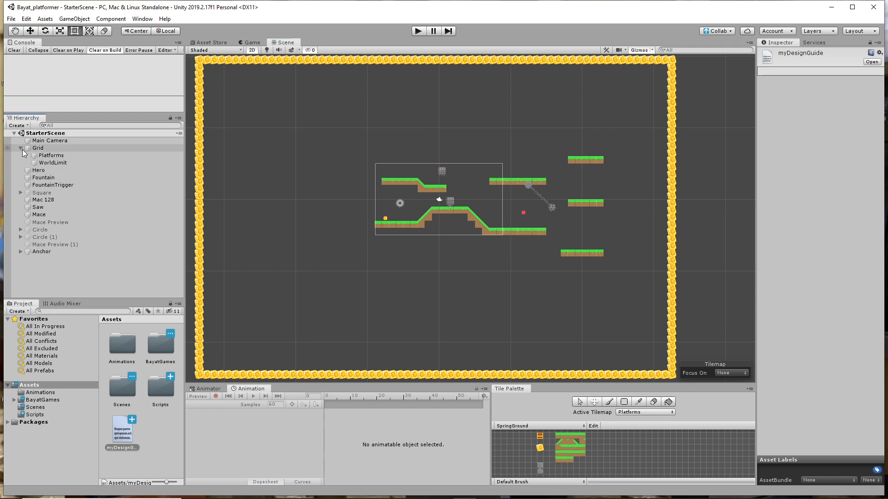
pyautogui.click(61, 157)
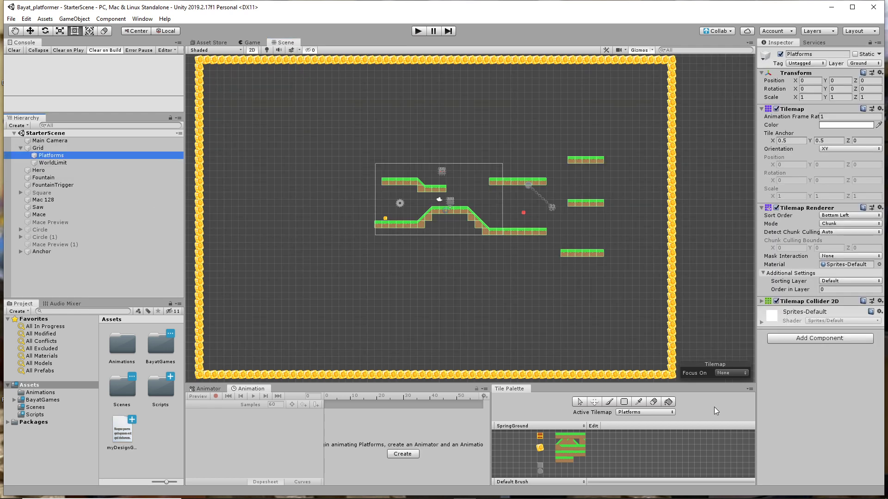
pyautogui.click(737, 374)
pyautogui.click(731, 393)
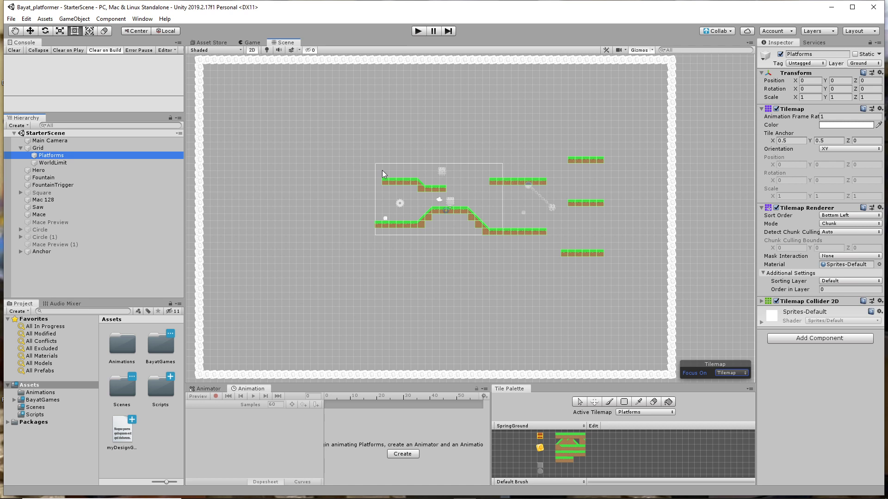
pyautogui.click(744, 373)
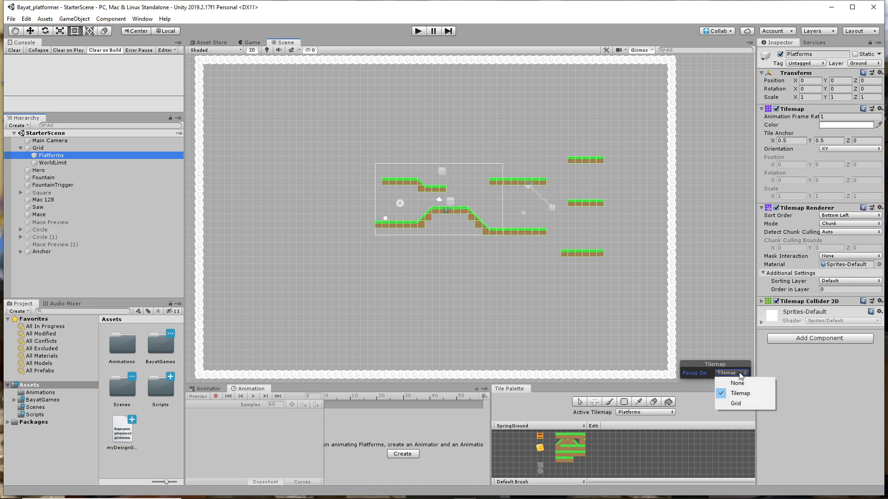
pyautogui.click(746, 385)
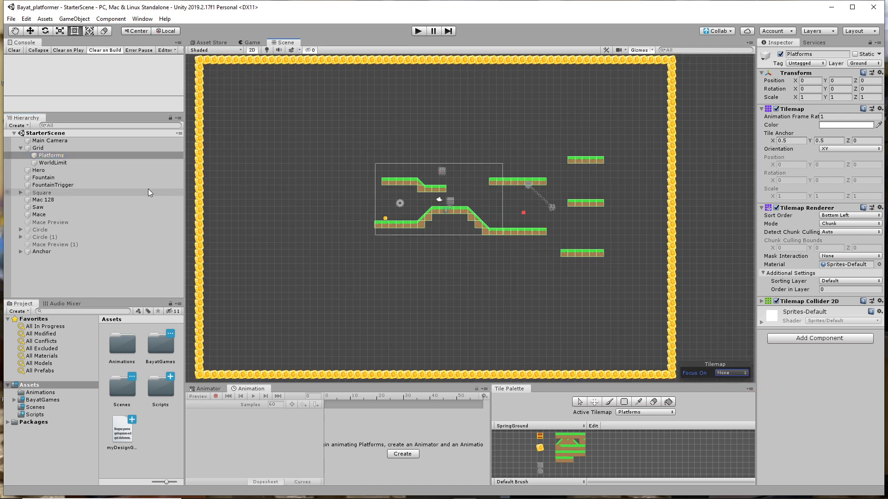
# Select the WorldLimit tilemap, isolate it with the Tilemap focus, and restore the focus to None
pyautogui.click(46, 162)
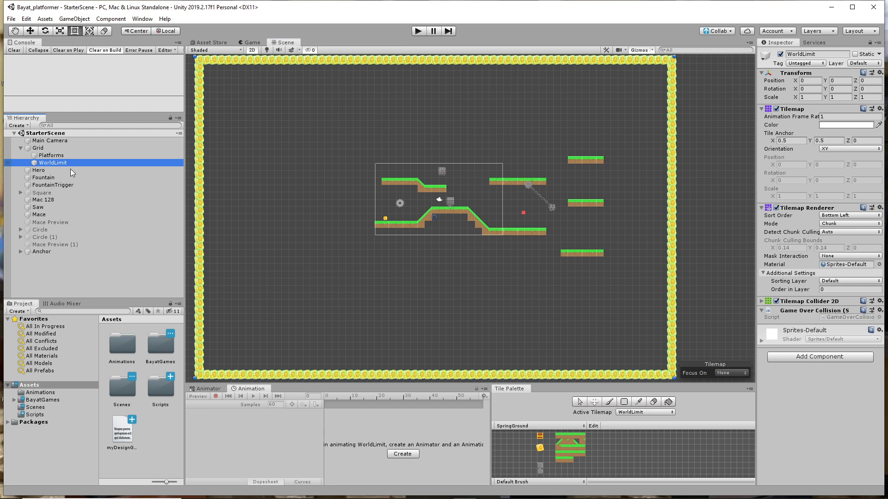
pyautogui.click(724, 374)
pyautogui.click(740, 393)
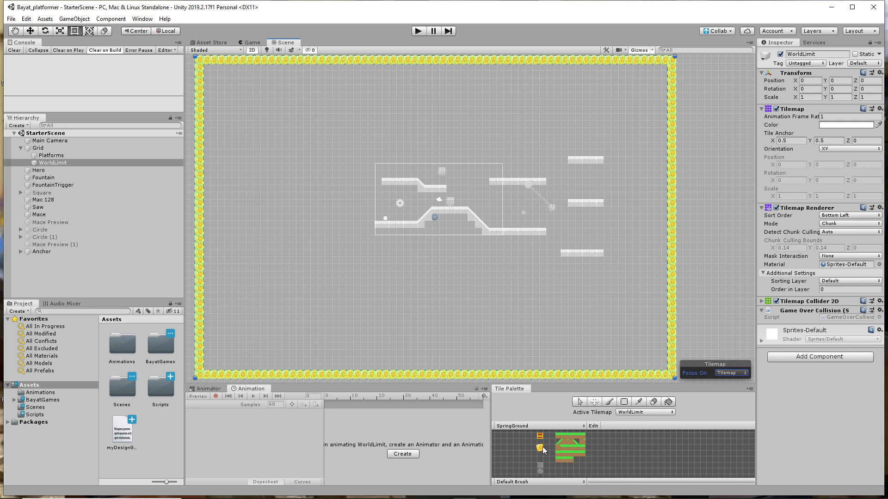
pyautogui.click(743, 374)
pyautogui.click(734, 381)
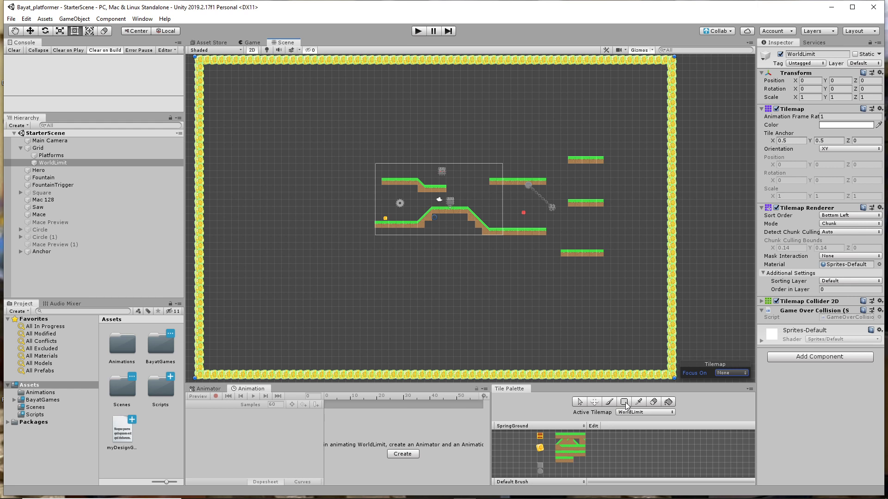
# Erase the right side of the WorldLimit border and repaint it farther right with the yellow coin tile, extending the top row to meet it
pyautogui.click(653, 402)
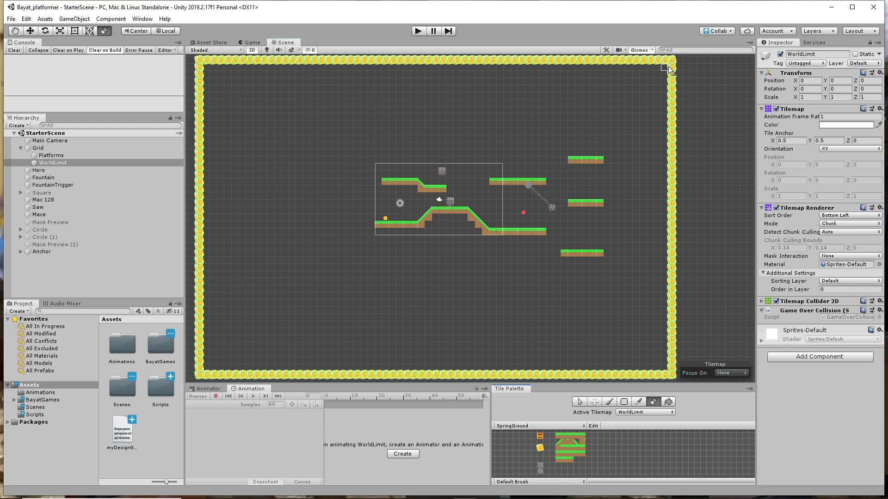
pyautogui.moveTo(670, 69); pyautogui.dragTo(671, 363)
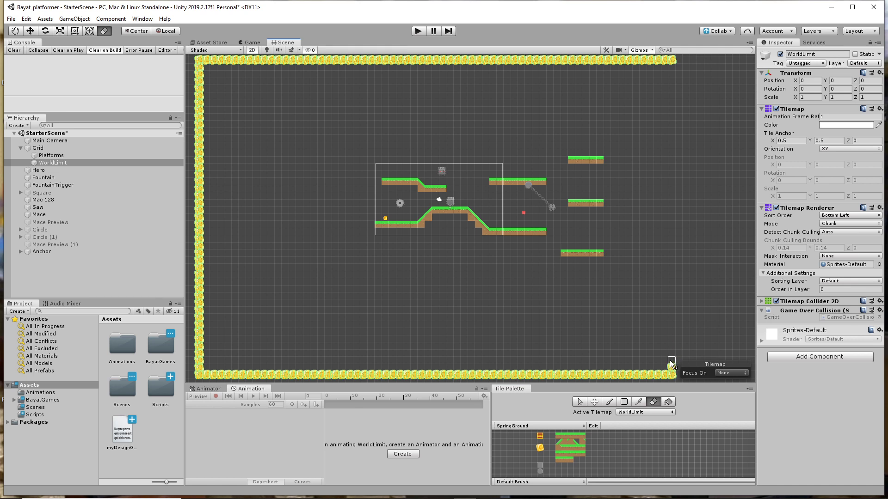
pyautogui.click(542, 448)
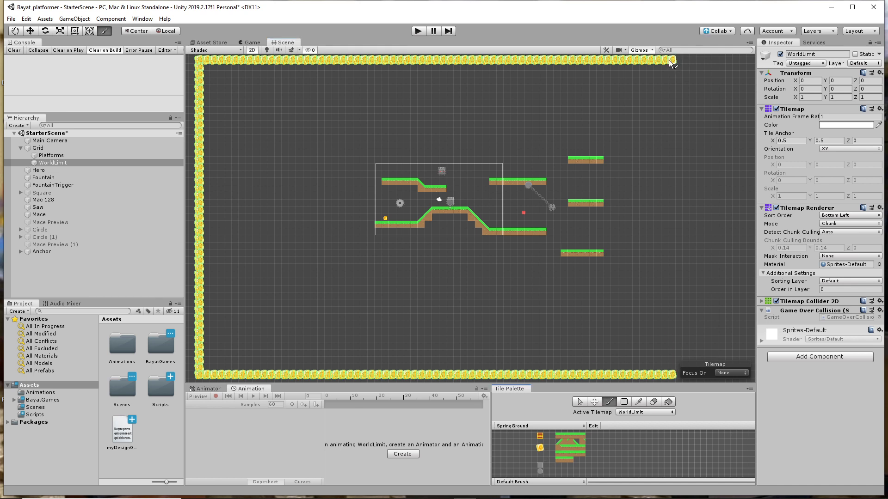
pyautogui.moveTo(669, 61)
pyautogui.mouseDown()
pyautogui.moveTo(750, 62)
pyautogui.moveTo(751, 120)
pyautogui.mouseUp()
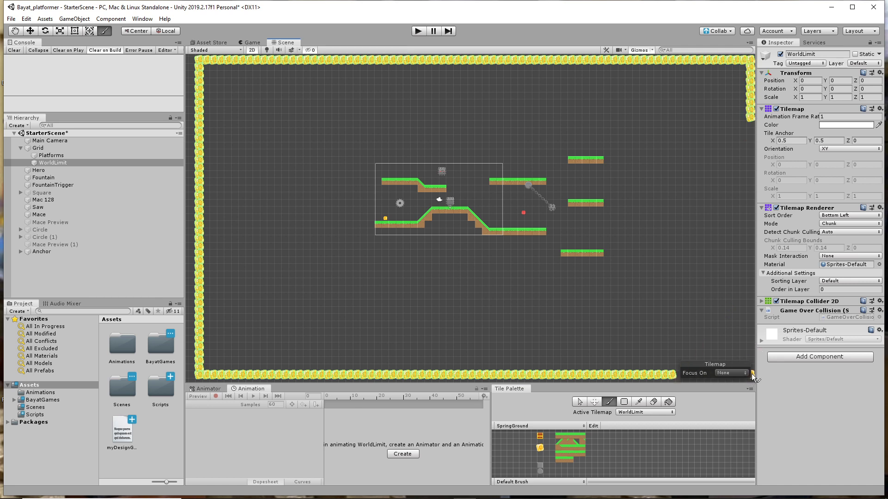
pyautogui.moveTo(750, 123); pyautogui.dragTo(750, 379)
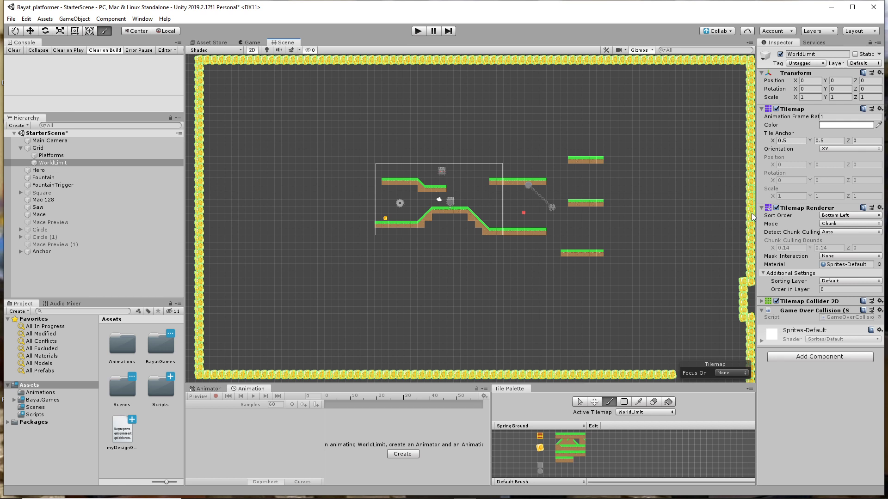
# Close the gap in the new right border and erase the stray tiles beside it and at its lower end
pyautogui.moveTo(751, 283)
pyautogui.mouseDown()
pyautogui.moveTo(750, 317)
pyautogui.moveTo(743, 277)
pyautogui.moveTo(741, 308)
pyautogui.mouseUp()
pyautogui.click(653, 401)
pyautogui.moveTo(714, 301); pyautogui.dragTo(664, 197, button='middle')
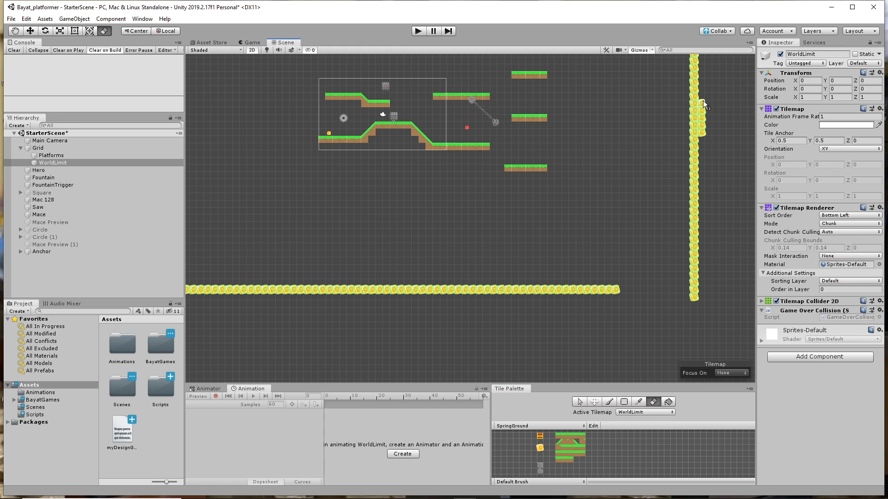
pyautogui.click(695, 299)
pyautogui.press('b')
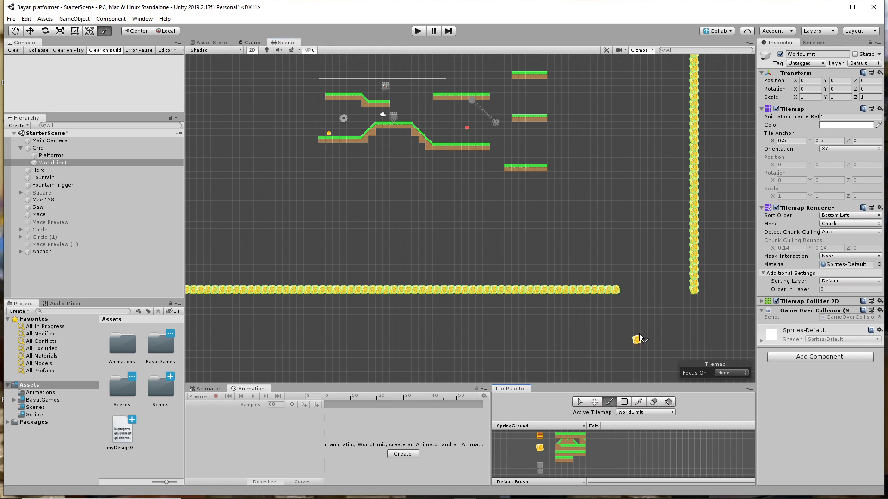
# Extend the bottom row of the WorldLimit border to the right border and erase the stray coin tile in the corner
pyautogui.moveTo(624, 289); pyautogui.dragTo(676, 290)
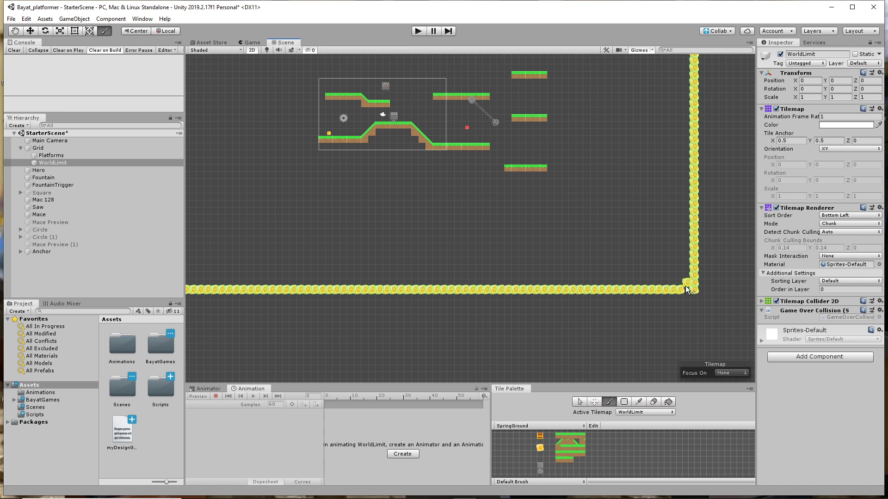
pyautogui.click(687, 289)
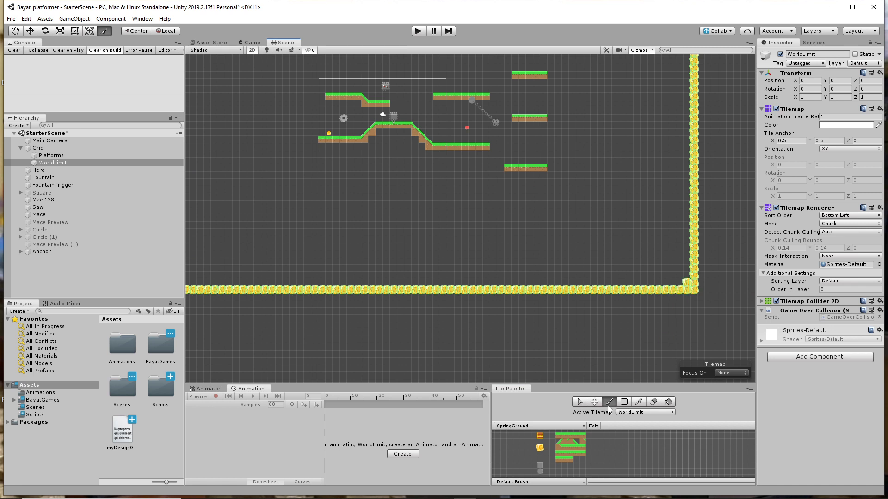
pyautogui.click(654, 402)
pyautogui.moveTo(578, 158); pyautogui.dragTo(637, 256, button='middle')
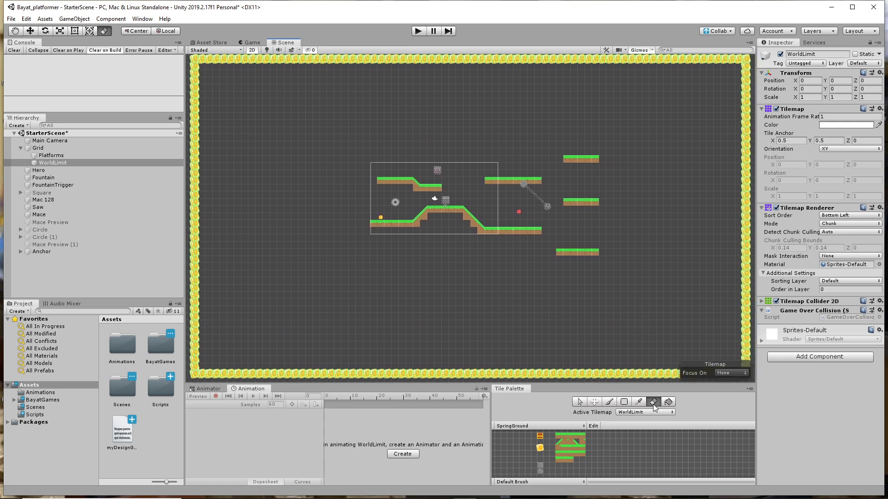
# Paint a long grass platform on the Platforms tilemap in the level's lower-left corner, erasing the stray tiles beneath it
pyautogui.click(563, 459)
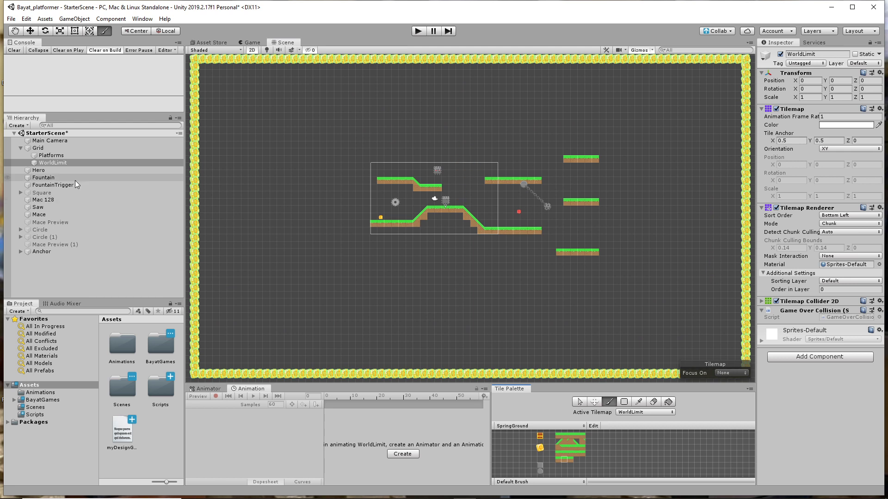
pyautogui.click(44, 156)
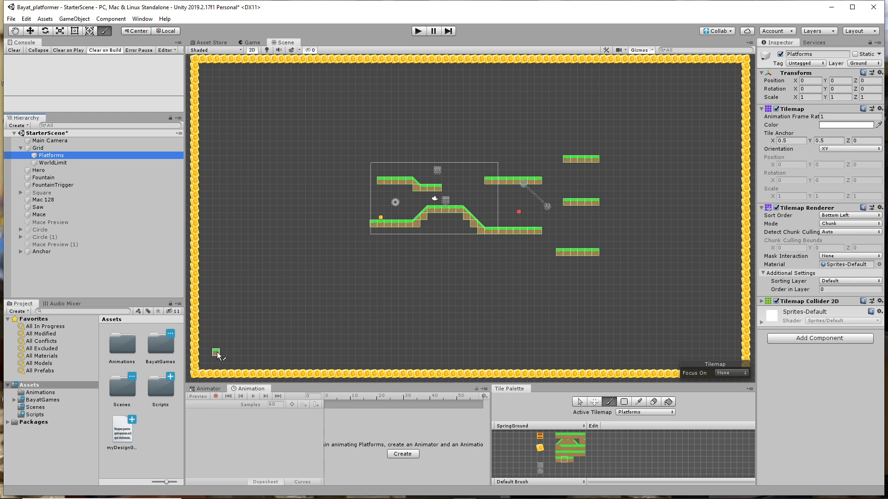
pyautogui.click(217, 351)
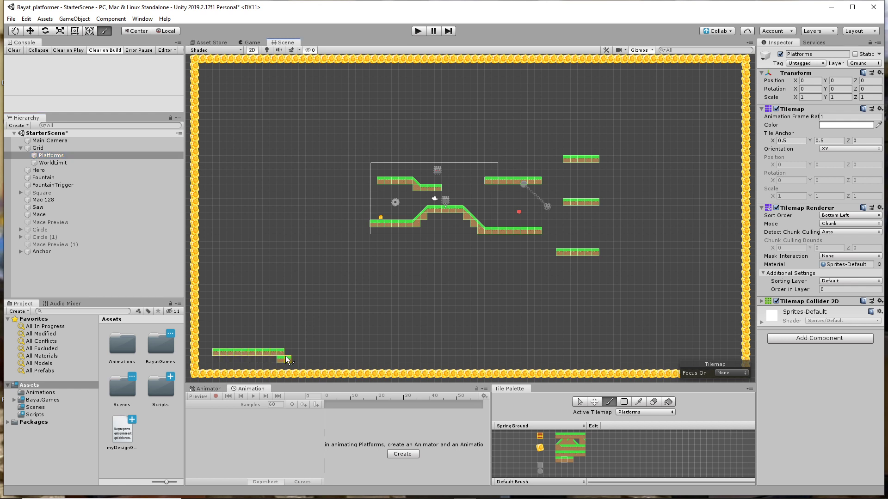
pyautogui.click(653, 402)
pyautogui.moveTo(280, 357); pyautogui.dragTo(289, 358)
pyautogui.press('b')
pyautogui.moveTo(287, 357); pyautogui.dragTo(294, 355)
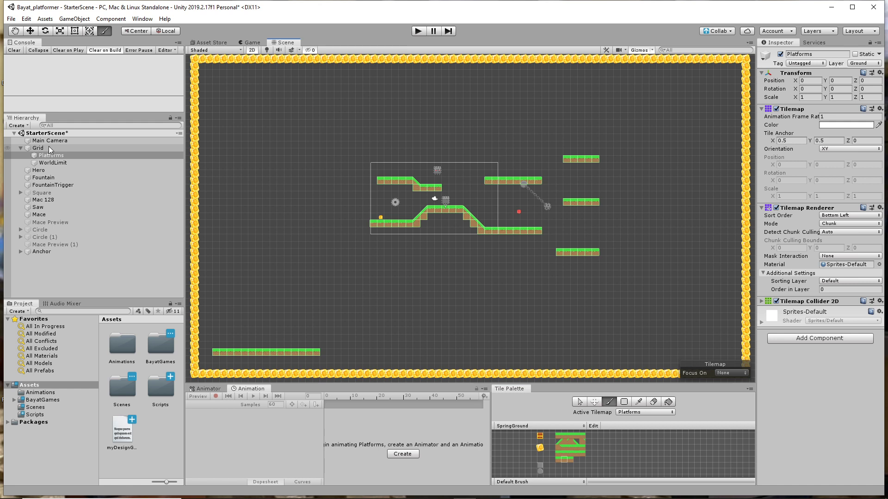
# Move the Hero onto the left end of the new lower-left platform, at about X -29.7, Y -20.04
pyautogui.click(40, 170)
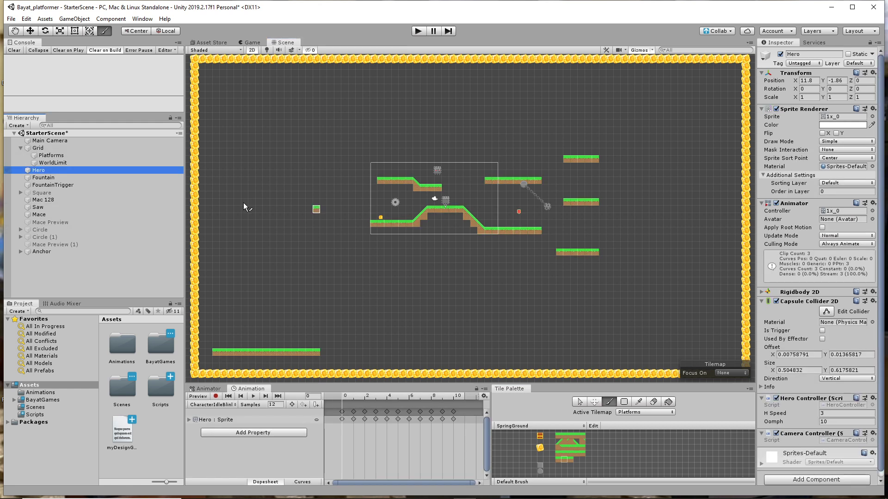
pyautogui.doubleClick(41, 169)
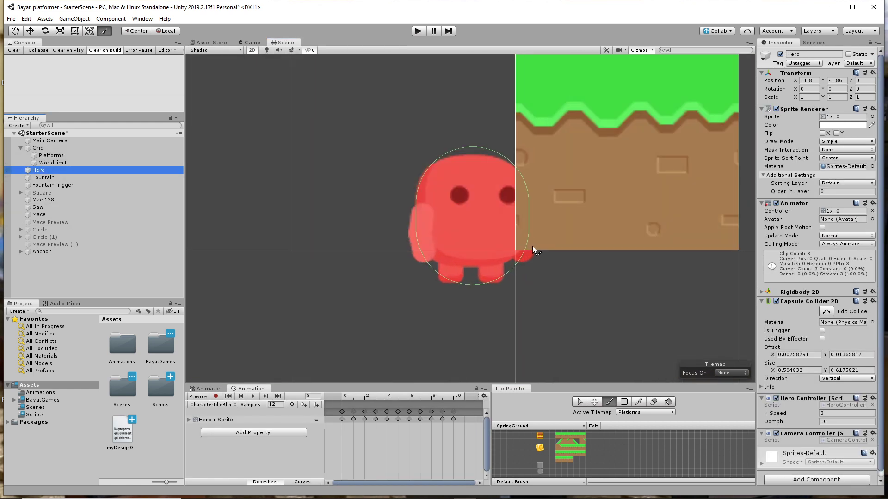
pyautogui.click(30, 31)
pyautogui.scroll(-4, 348, 220)
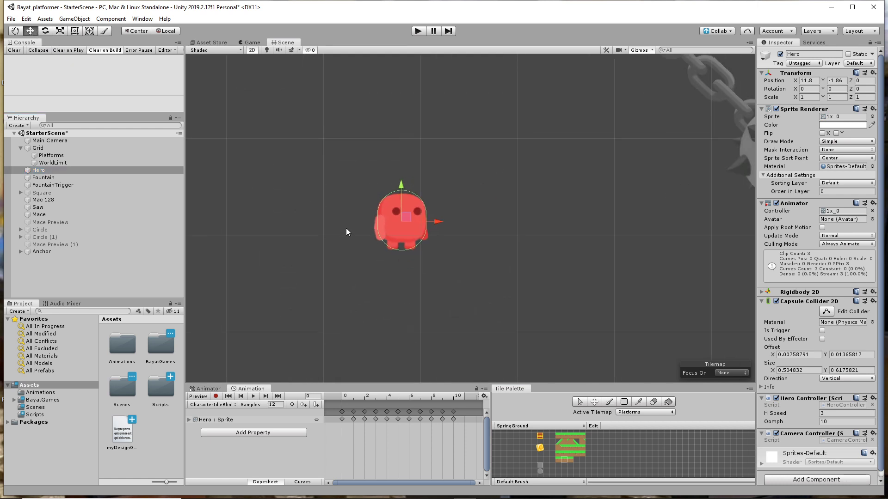
pyautogui.scroll(-8, 346, 228)
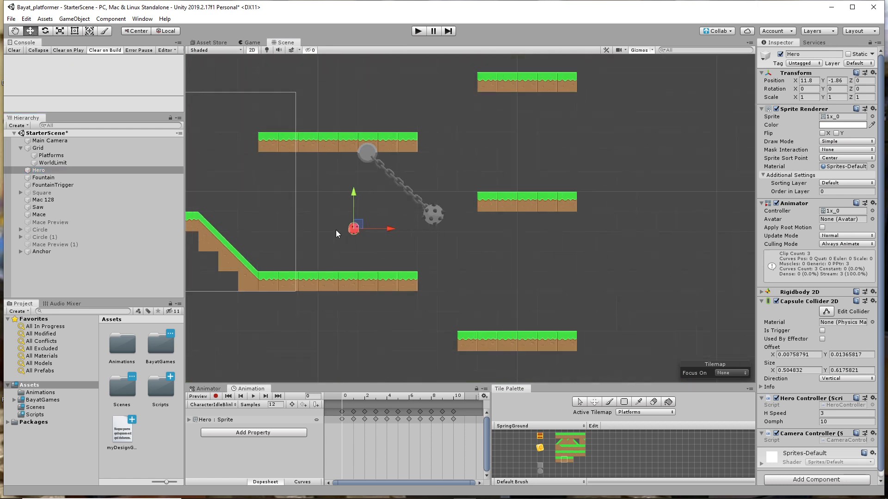
pyautogui.scroll(-8, 335, 228)
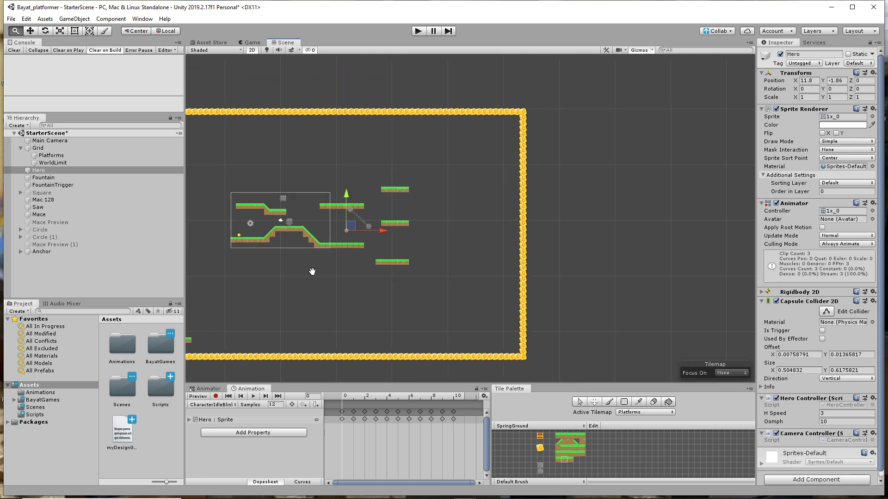
pyautogui.moveTo(313, 271); pyautogui.dragTo(477, 271, button='middle')
pyautogui.moveTo(544, 231); pyautogui.dragTo(320, 238)
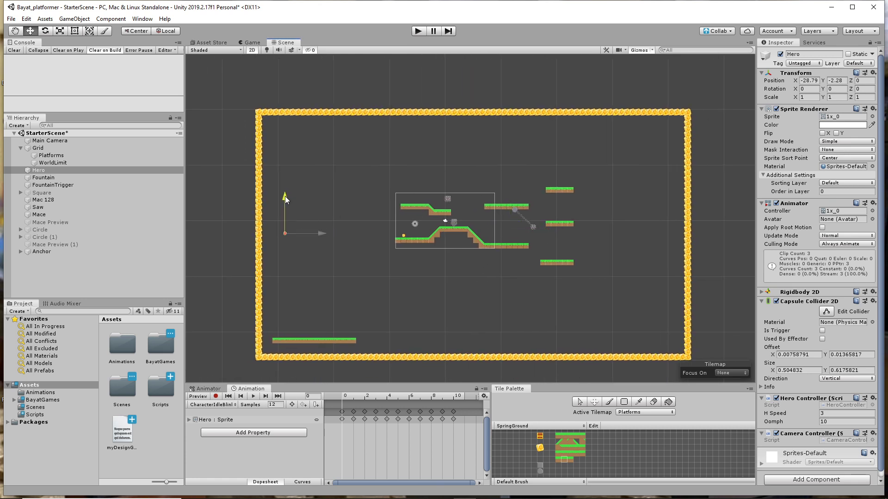
pyautogui.moveTo(285, 200); pyautogui.dragTo(292, 298)
pyautogui.moveTo(323, 331); pyautogui.dragTo(318, 333)
pyautogui.scroll(10, 288, 324)
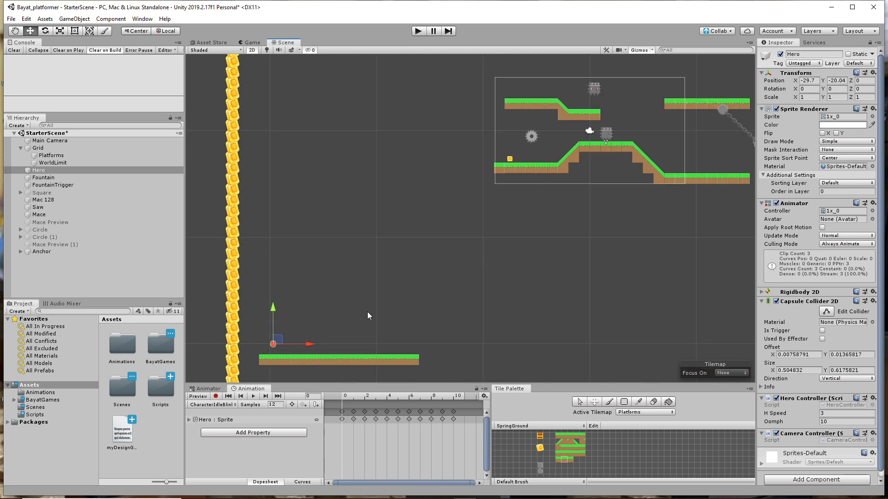
pyautogui.moveTo(367, 312); pyautogui.dragTo(345, 269, button='middle')
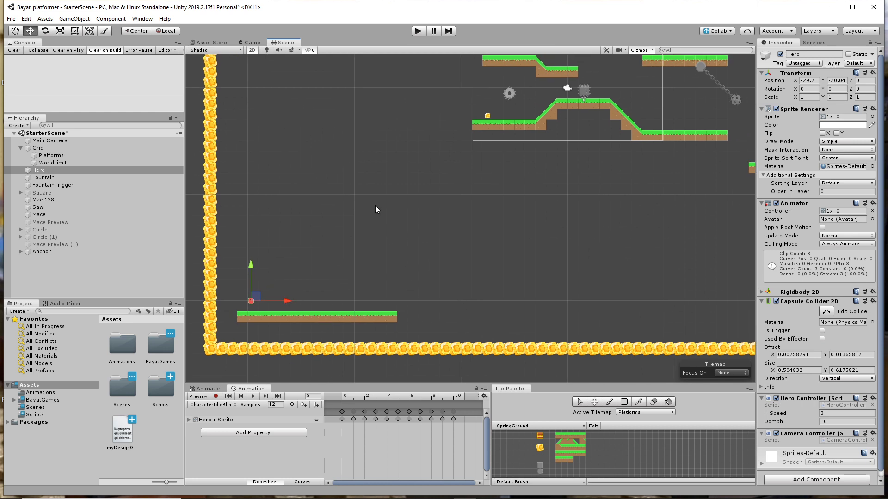
# Paint a grass platform near the level's upper-right corner and place the orange crate tile on its right end as the treasure
pyautogui.click(558, 440)
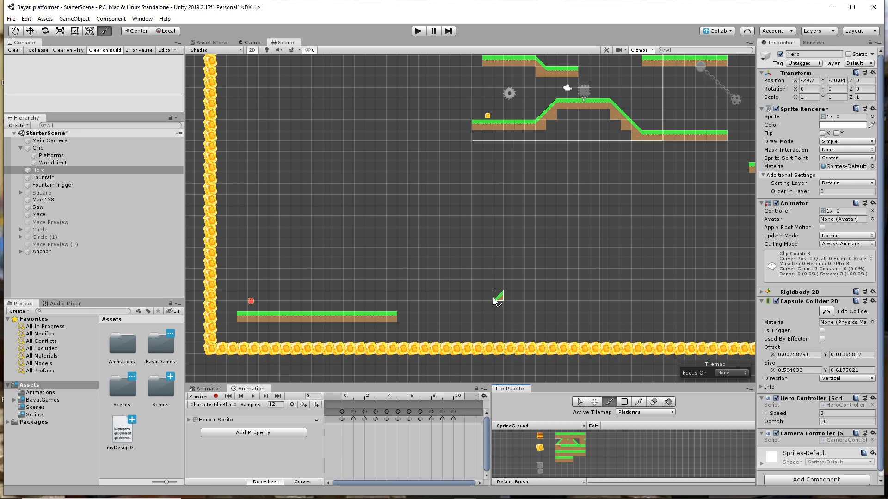
pyautogui.scroll(-5, 493, 298)
pyautogui.moveTo(563, 270); pyautogui.dragTo(487, 292, button='middle')
pyautogui.scroll(2, 487, 290)
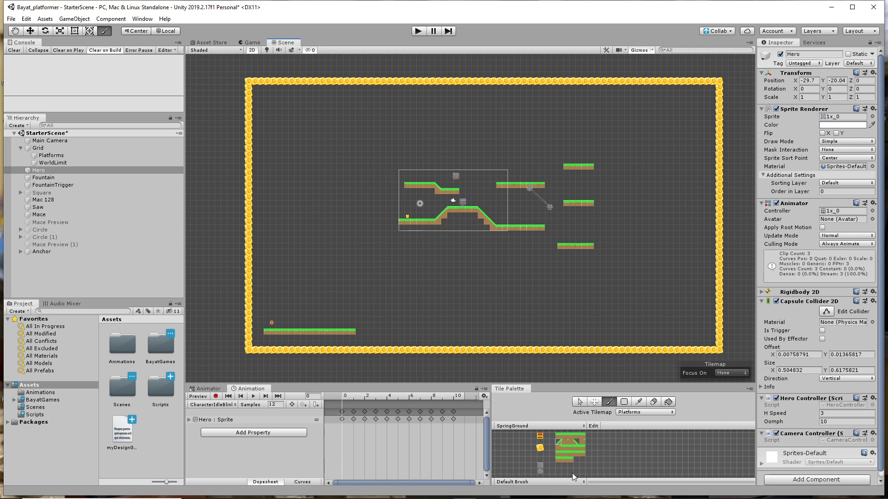
pyautogui.click(582, 435)
pyautogui.moveTo(641, 120); pyautogui.dragTo(685, 119)
pyautogui.click(540, 436)
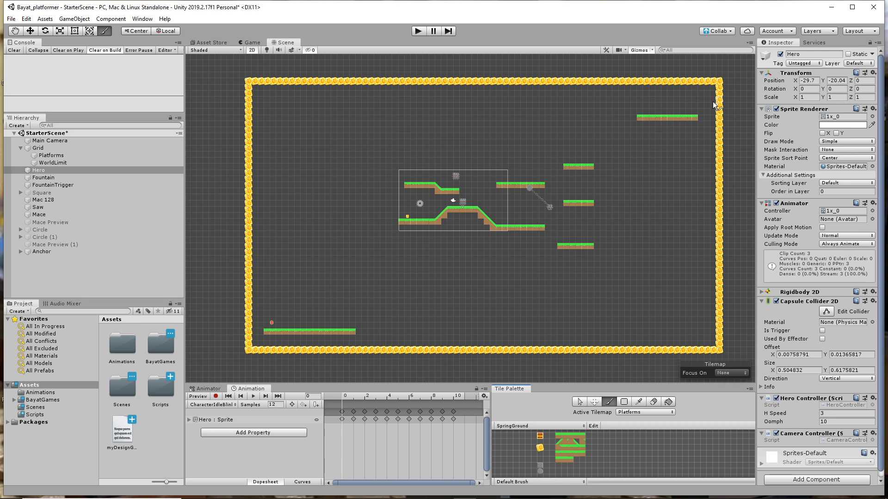
pyautogui.click(688, 113)
# Switch to Visual Studio and write "player starts at lower left" as the first line of myDesignGuide.txt
pyautogui.moveTo(354, 496)
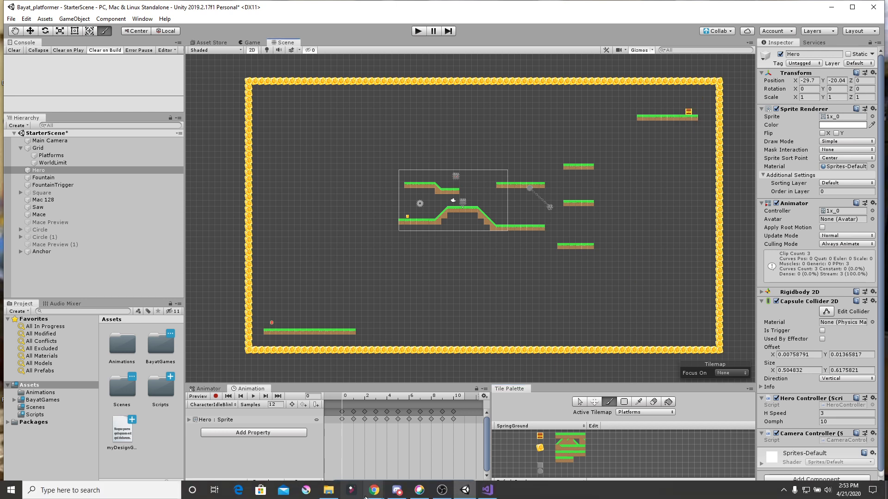
pyautogui.click(488, 491)
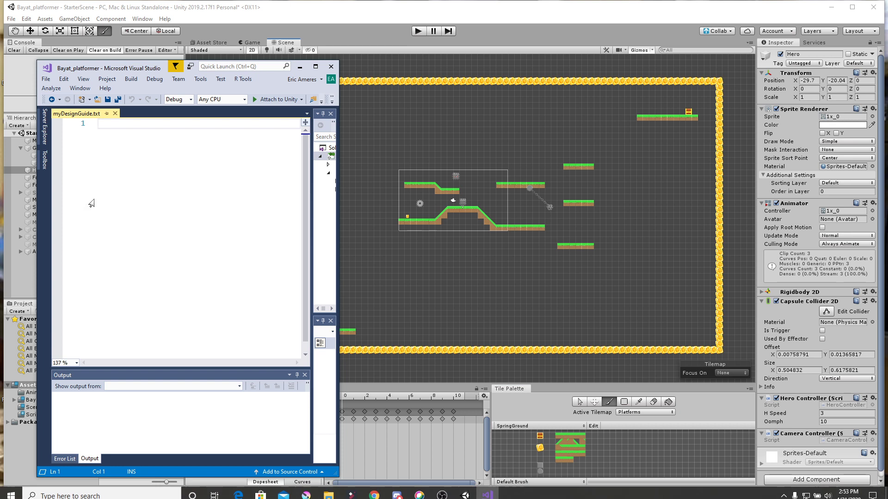
pyautogui.write('play')
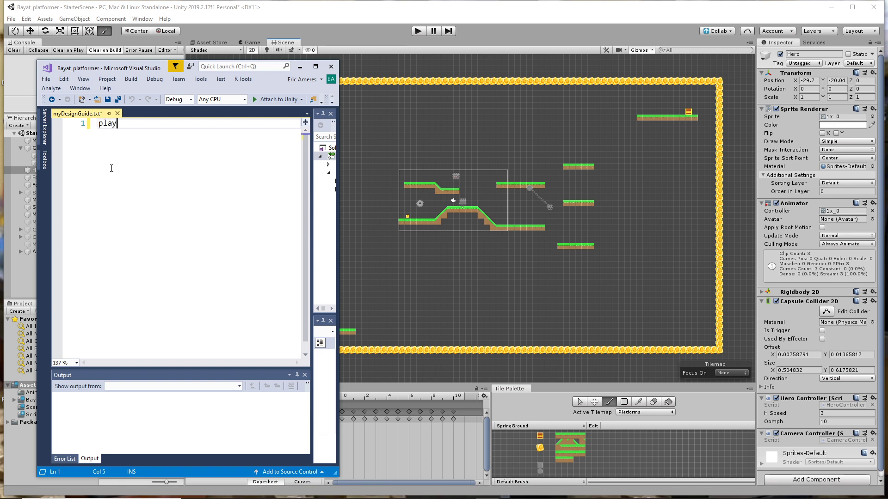
pyautogui.write('er moves from lower left')
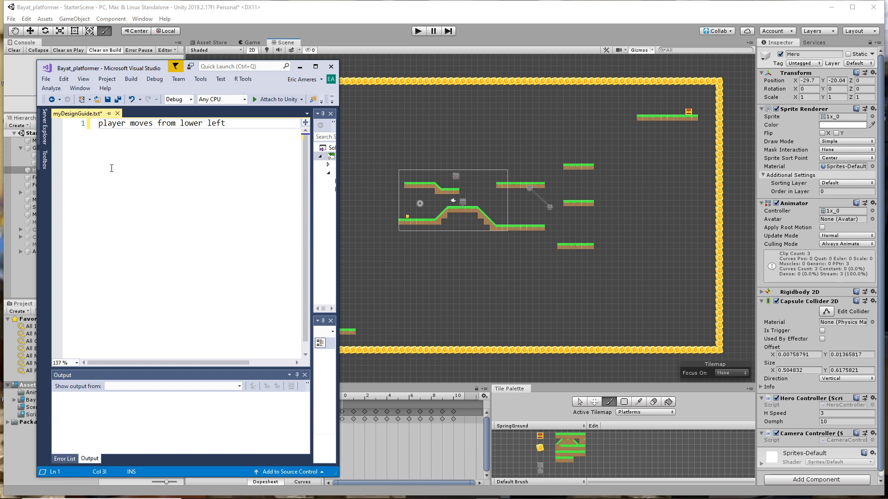
pyautogui.moveTo(131, 125); pyautogui.dragTo(238, 126)
pyautogui.write('starts at lower left t')
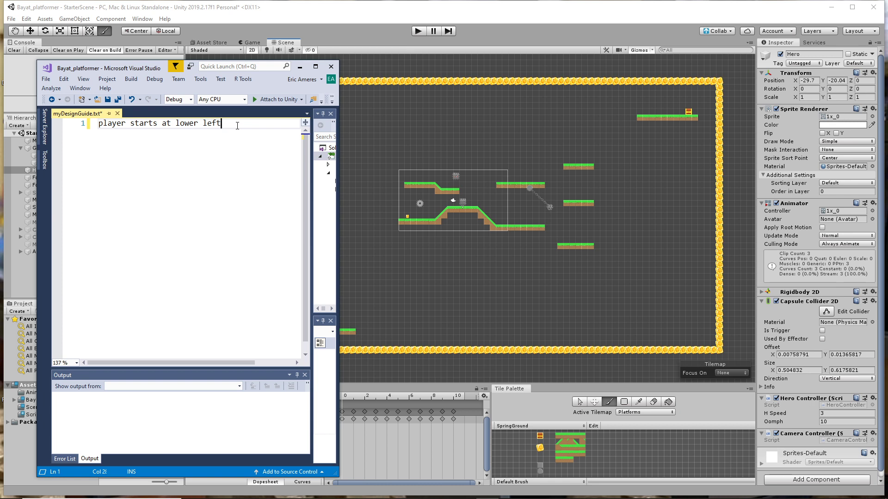
# End the first sentence with a period and append "Goal is to reach the treasure at top"
pyautogui.write('Gloa')
pyautogui.press('BackSpace')
pyautogui.press('BackSpace')
pyautogui.press('BackSpace')
pyautogui.write('oals')
pyautogui.write(' is to reach')
pyautogui.write(' the ')
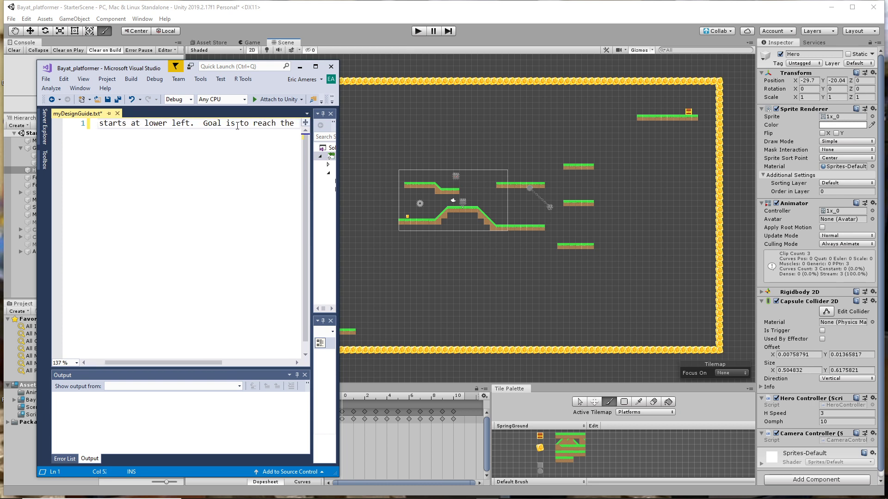
pyautogui.write('treas')
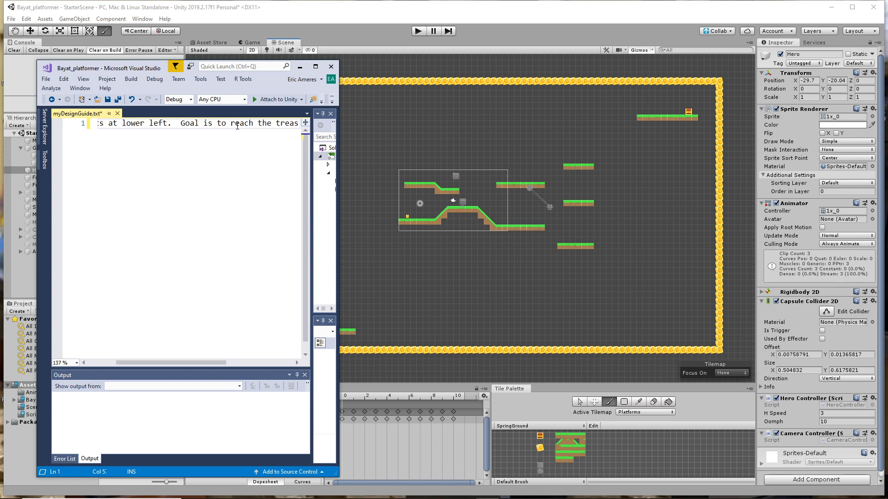
pyautogui.write('ure at top')
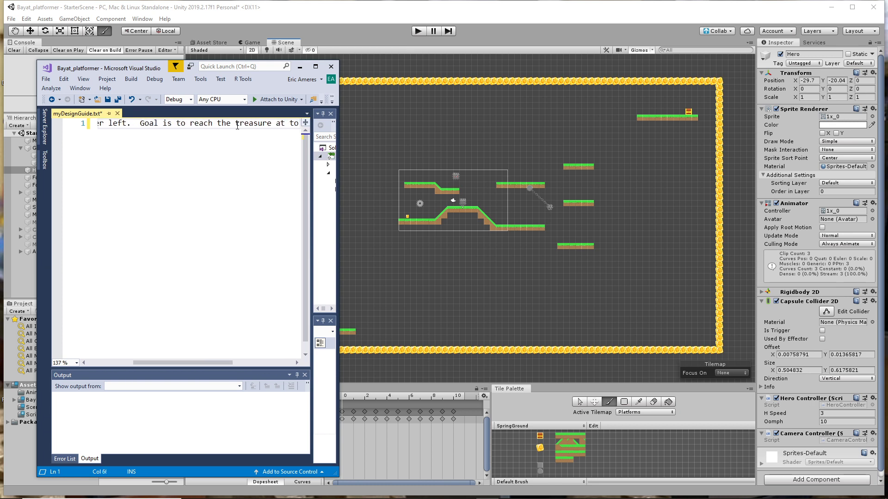
# Put the goal sentence on its own second line, ending with a period, and widen the Visual Studio window
pyautogui.click(135, 123)
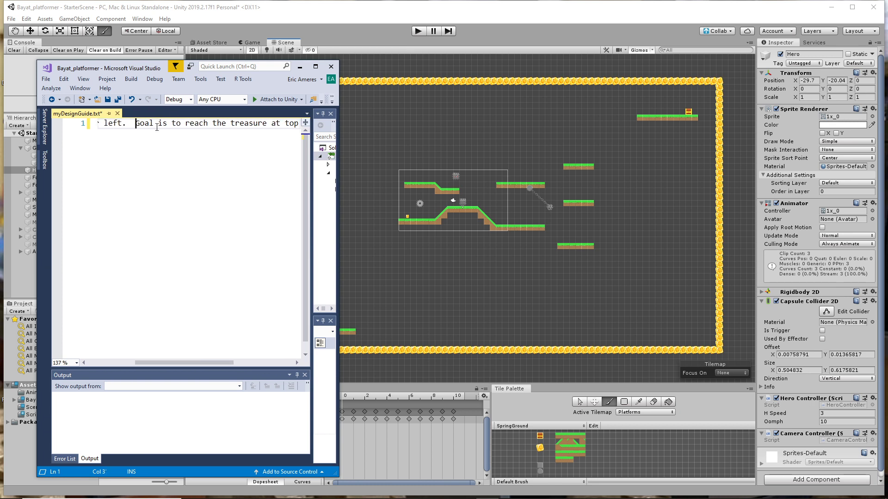
pyautogui.press('Return')
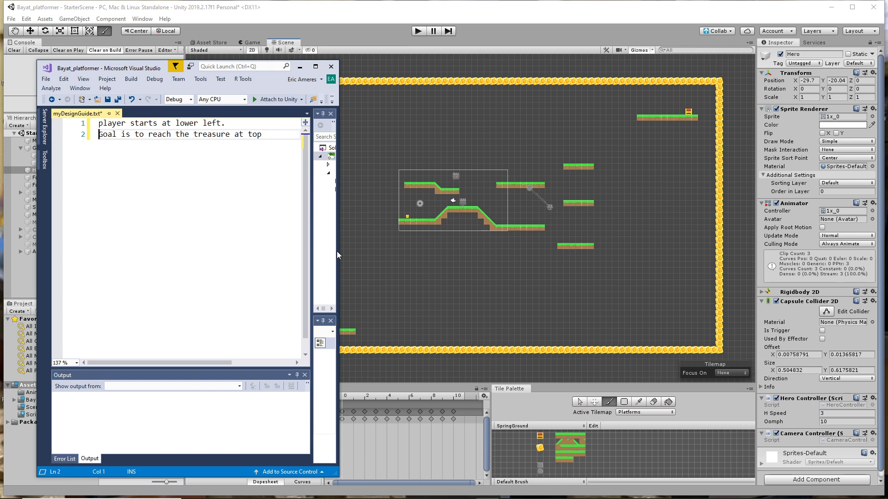
pyautogui.press('End')
pyautogui.moveTo(339, 450); pyautogui.dragTo(575, 449)
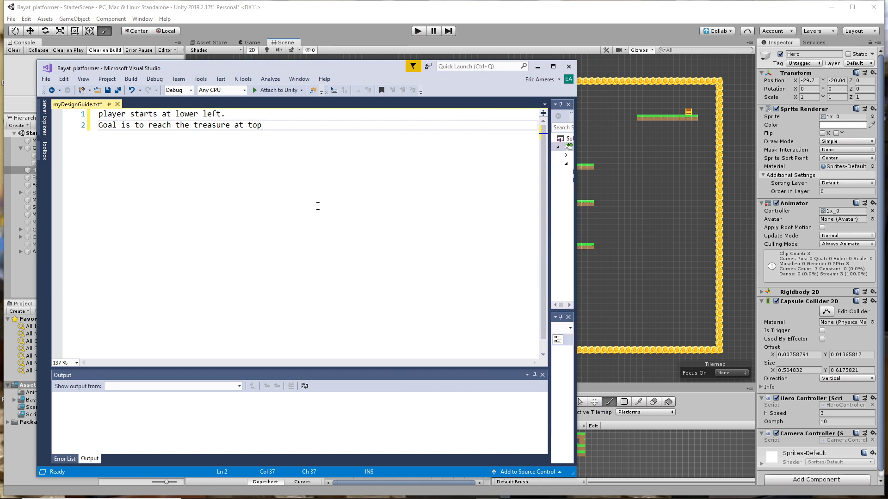
pyautogui.write('.')
# Add a third line reading "scoring is based on collecting coins in a certain limit? Maybe multiplier?"
pyautogui.press('Return')
pyautogui.write('score')
pyautogui.press('BackSpace')
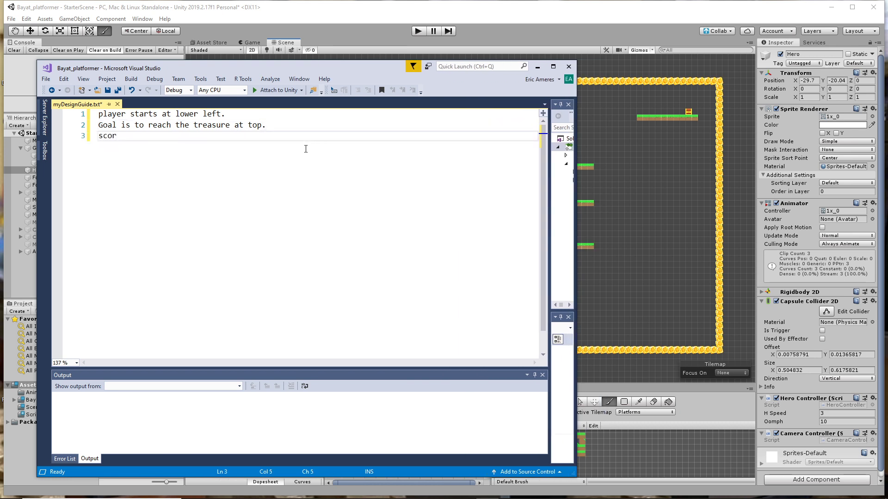
pyautogui.write('ing is based on collectin')
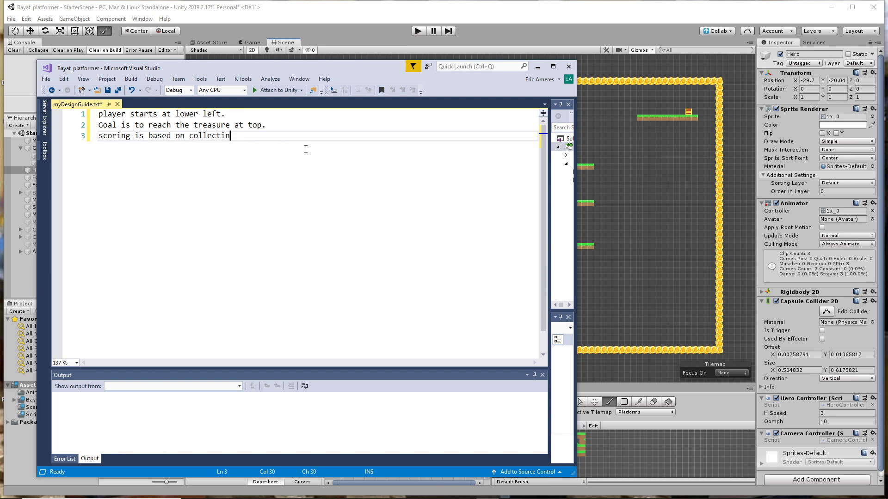
pyautogui.write('g coin')
pyautogui.write('s in a certain limit?')
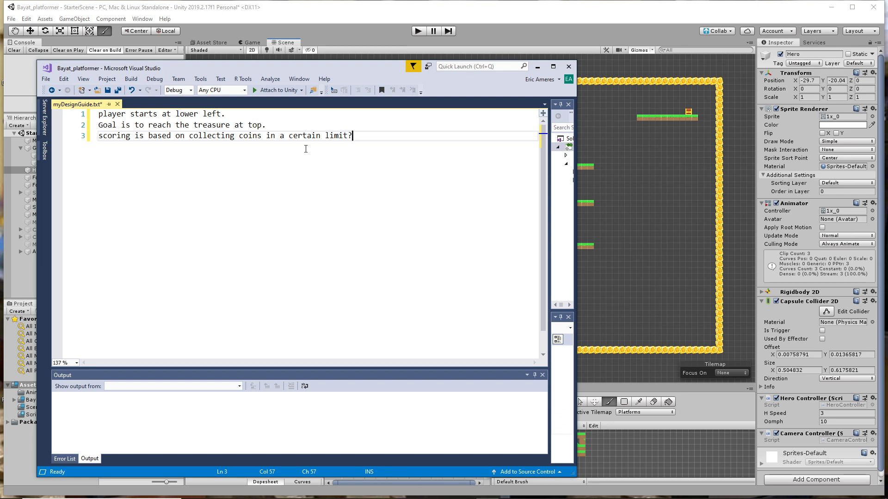
pyautogui.write('  Maybe multiplier')
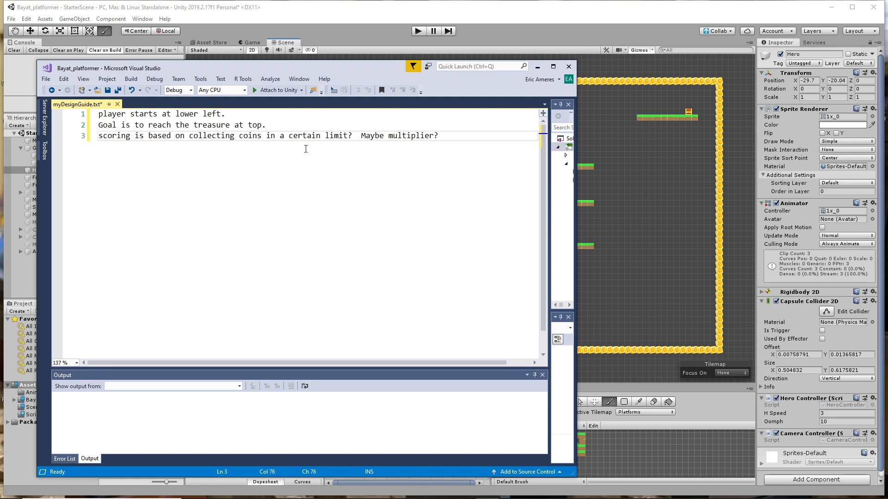
# Add a fourth line reading "Time runs out in 3 minutes. STart with potentially 3 treasure chests, one disappears each minute..."
pyautogui.press('Return')
pyautogui.write('T')
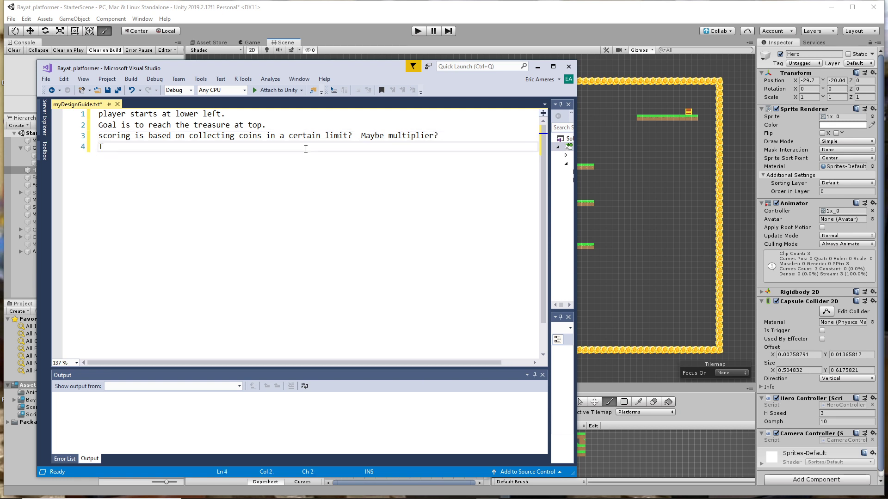
pyautogui.write('ime runs out in 3 minutes.  STart ')
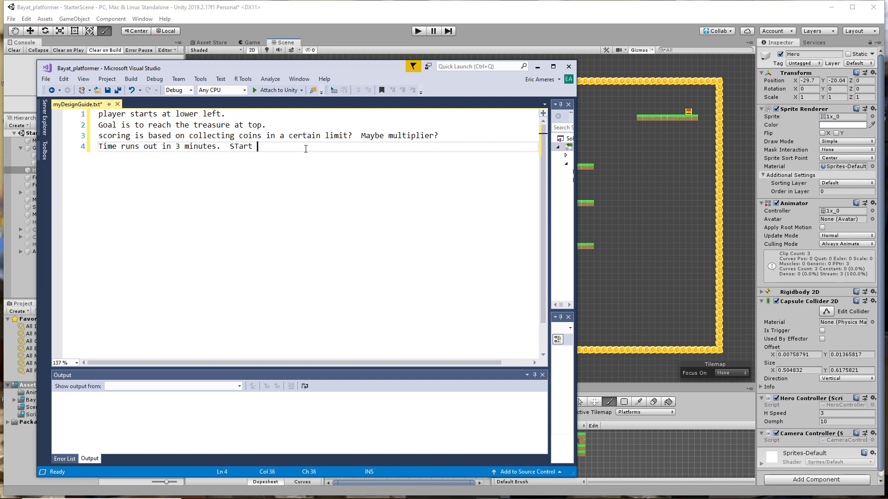
pyautogui.write('with potentially 3 treasure chests')
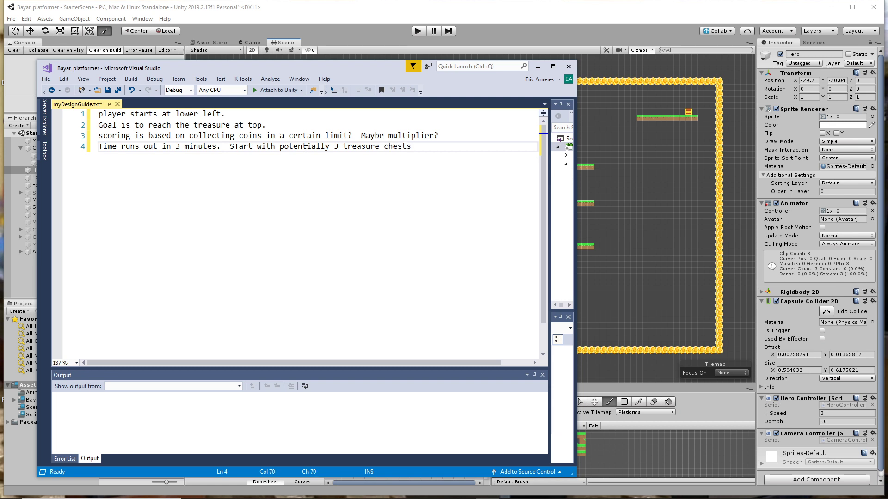
pyautogui.write(', one disappears ')
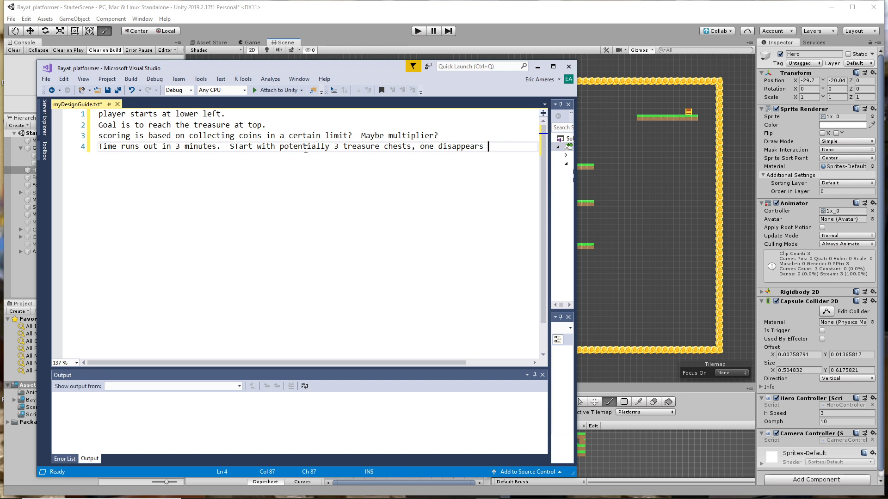
pyautogui.write('each minute.')
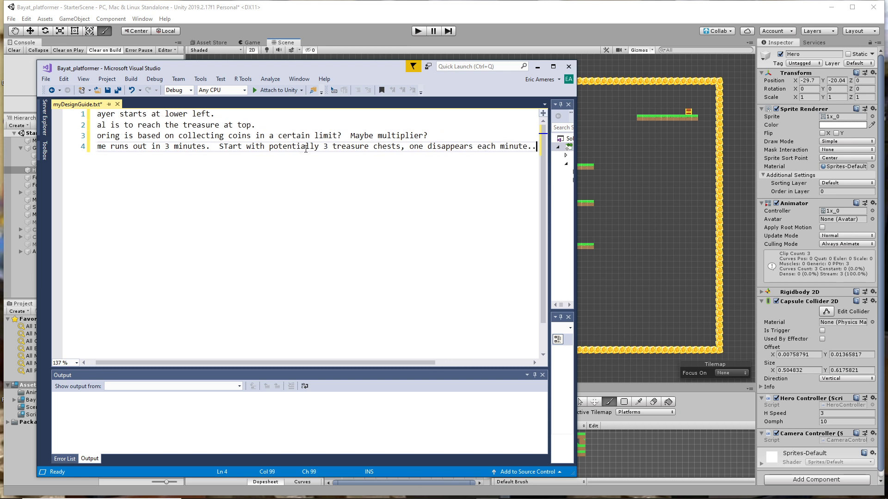
pyautogui.write('..')
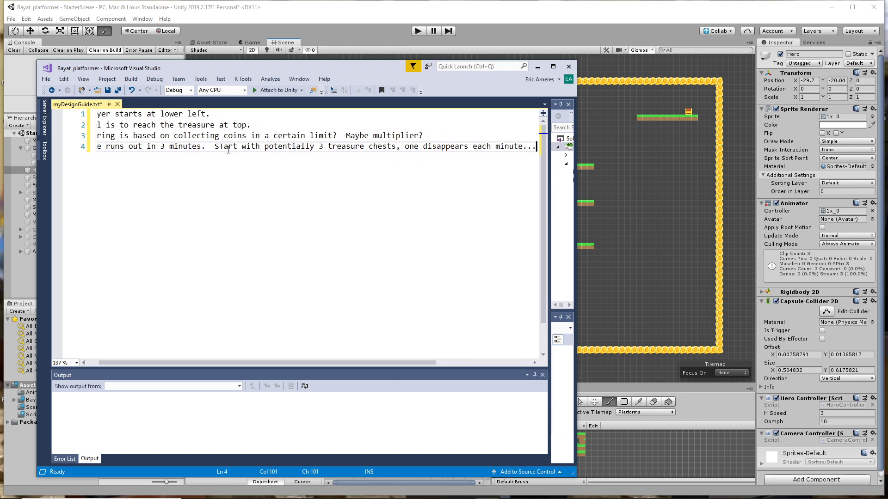
# Put the treasure chests sentence on its own fifth line and delete the capital T from its first word
pyautogui.click(215, 146)
pyautogui.press('Return')
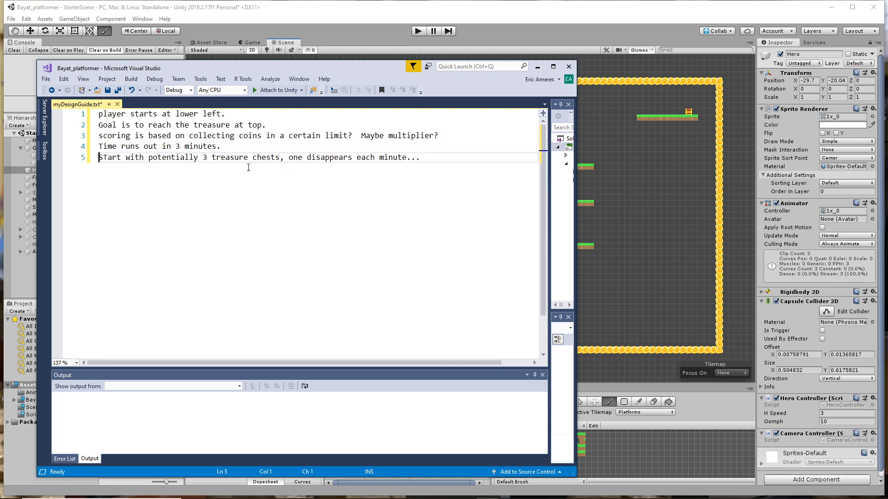
pyautogui.click(108, 158)
pyautogui.press('BackSpace')
# After a blank line, add "Player can run and jump, player can throw ninja stars." as line 7
pyautogui.click(434, 167)
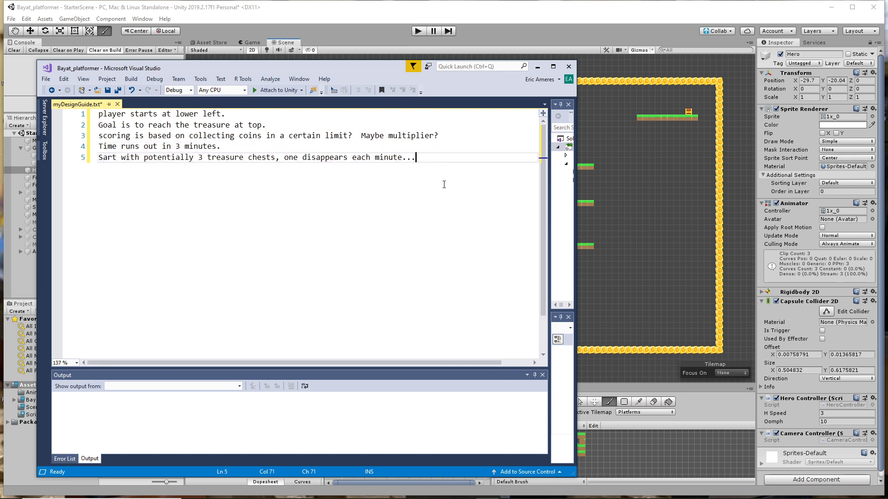
pyautogui.press('Return')
pyautogui.press('Return')
pyautogui.write('Player can ')
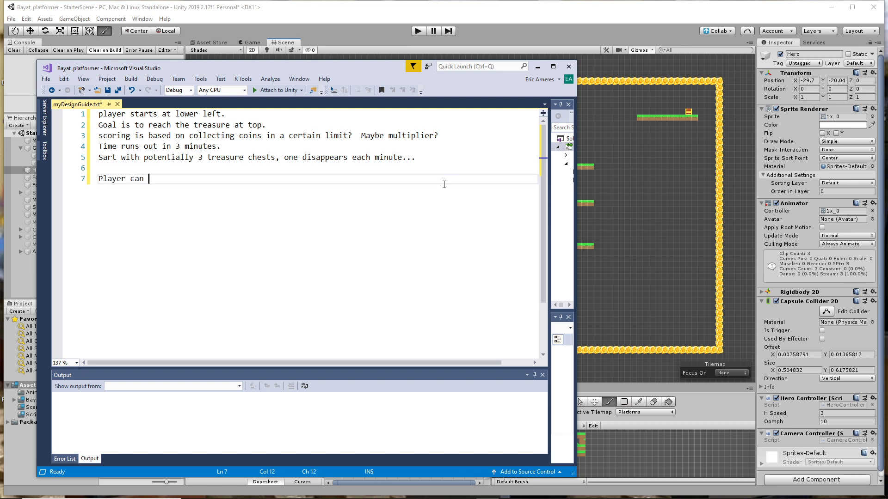
pyautogui.write('run and jump, player can ')
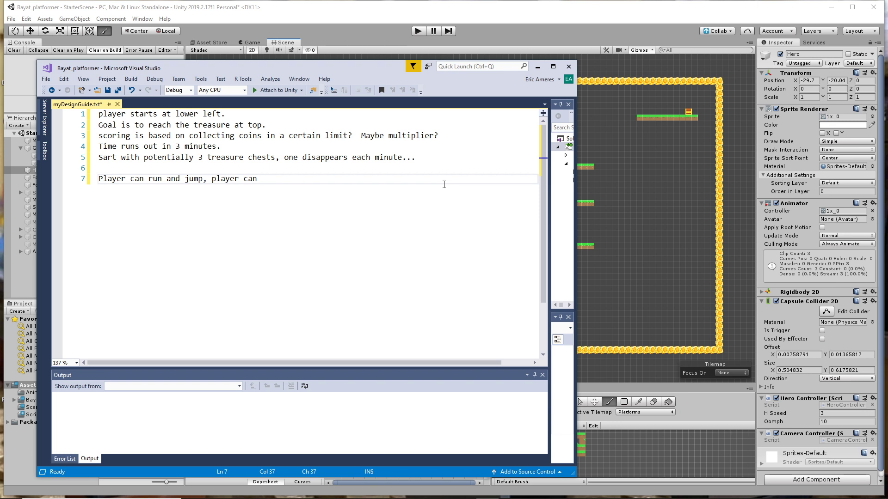
pyautogui.write('throw ninja stars')
pyautogui.press('BackSpace')
pyautogui.write('.')
pyautogui.press('Return')
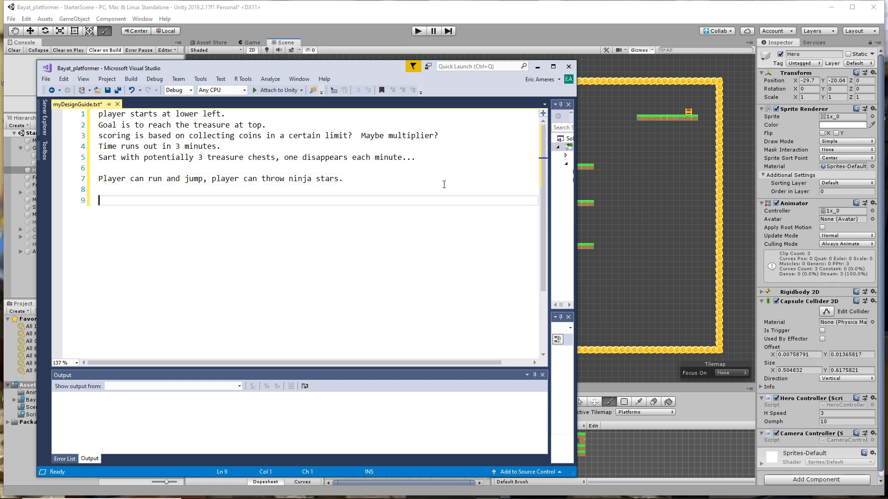
# Write "Enemies include mashing mace that bashes the ground as it moves..." on line 9
pyautogui.write('Enemies include mashin m')
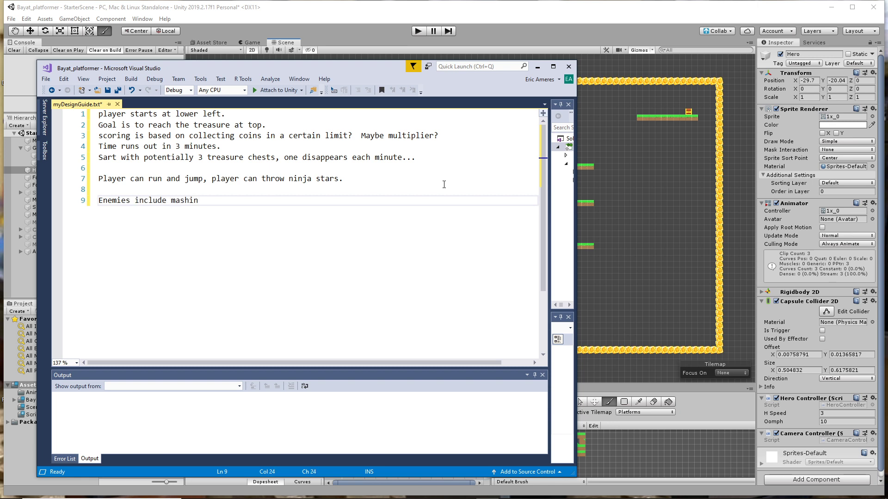
pyautogui.press('BackSpace')
pyautogui.press('BackSpace')
pyautogui.write('g mace that bashed')
pyautogui.press('BackSpace')
pyautogui.write('s the ')
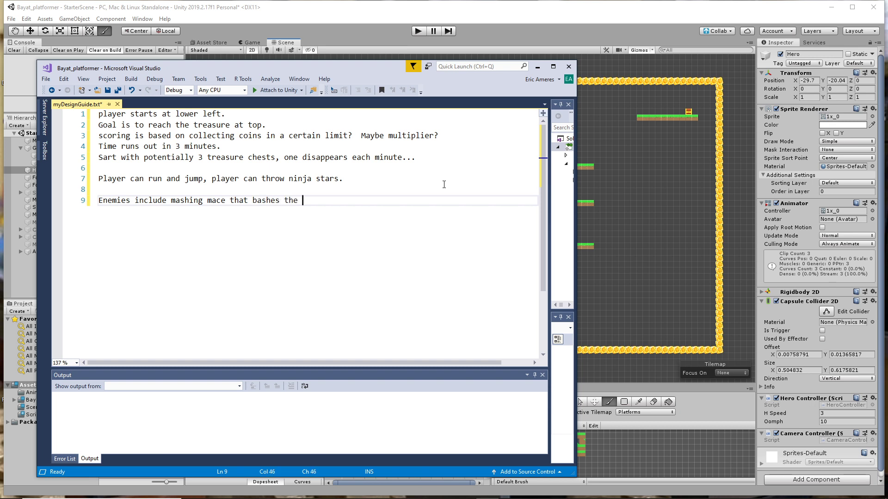
pyautogui.write('ground as it moves...')
# After a blank line, add "player avoids swinging maces (inanimate)" as line 11
pyautogui.press('Return')
pyautogui.press('Return')
pyautogui.write('player avoids ')
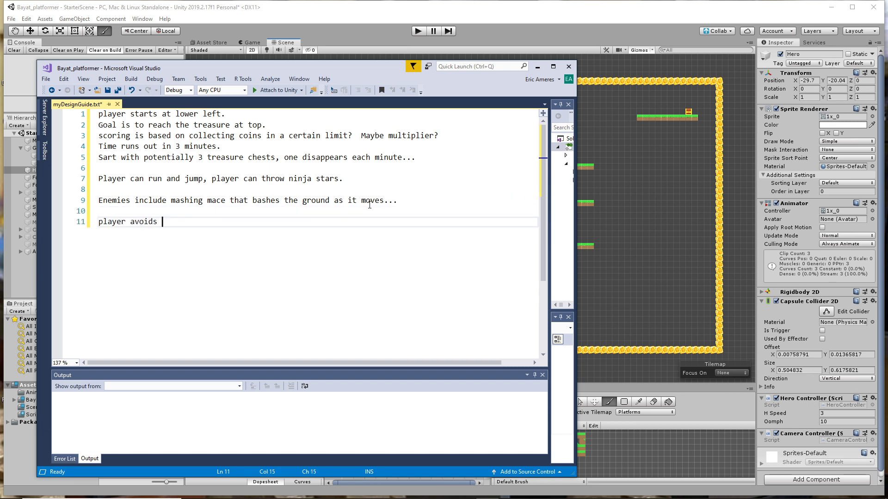
pyautogui.write('swi')
pyautogui.write('nging')
pyautogui.write(' maces (')
pyautogui.write('inanimat')
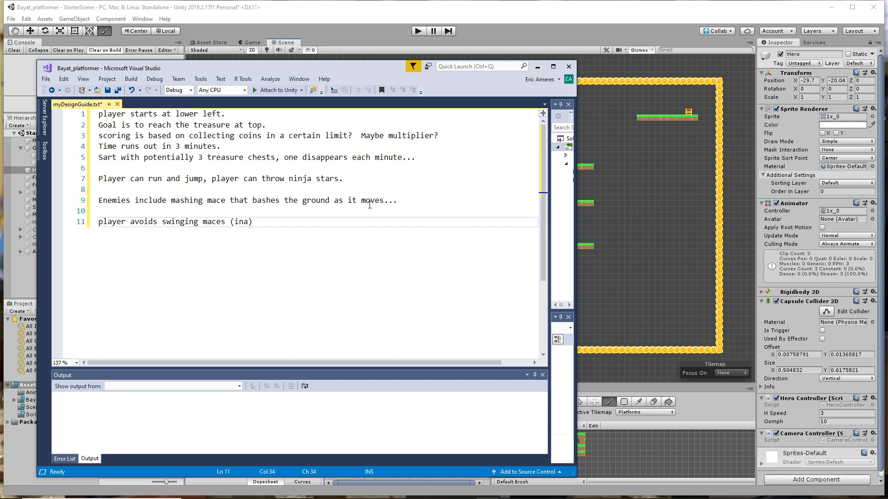
pyautogui.write('e)')
# After a blank line, add "oplayer gets 3 lives" and, on the line below, "if player falls off world loses a life"
pyautogui.press('Return')
pyautogui.press('Return')
pyautogui.write('oplayer gets 3')
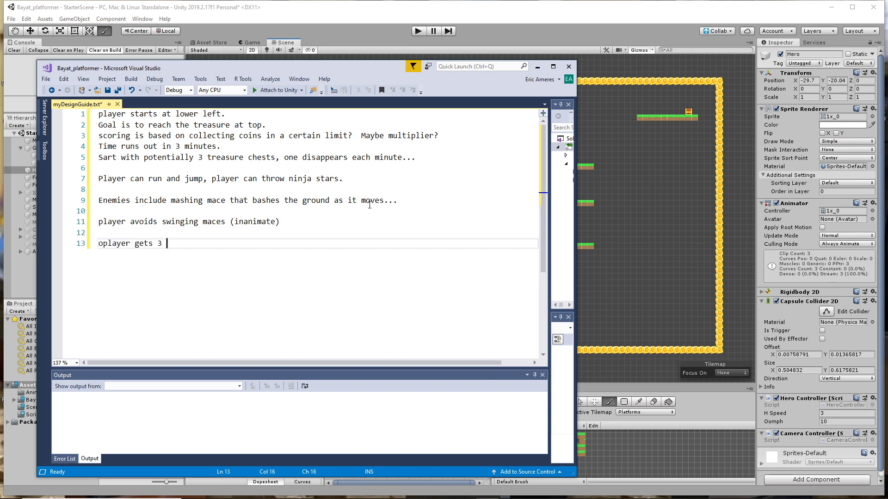
pyautogui.write(' lives')
pyautogui.press('Return')
pyautogui.write('if player ')
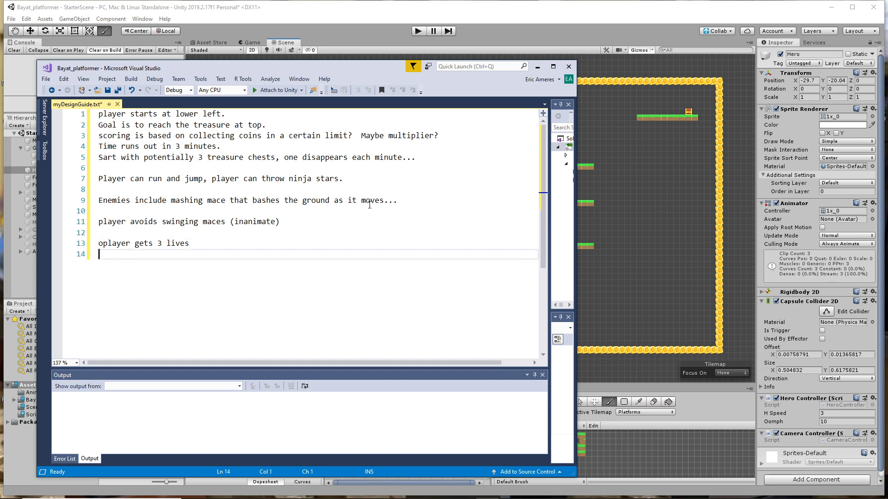
pyautogui.write('falls off worl')
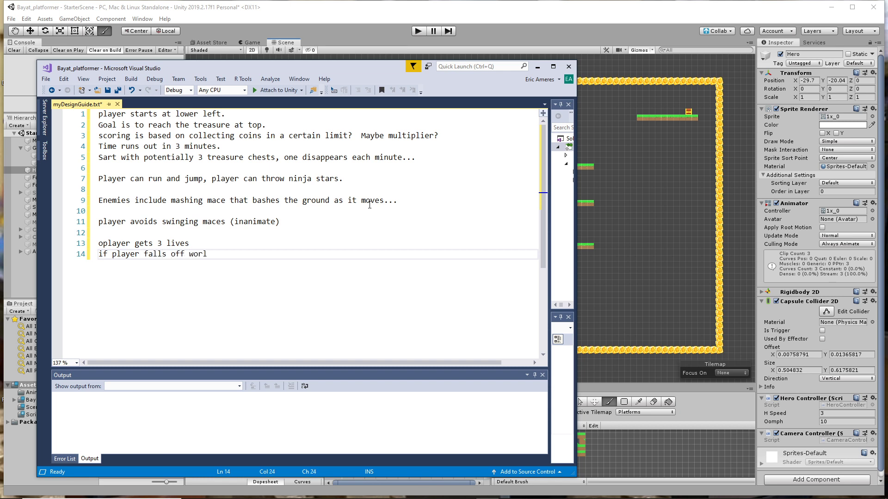
pyautogui.write('d loses a life')
# Add "other treasure chest may include new lives, or bonus coins or multipliers, or time stops..." as line 16 and save the file
pyautogui.press('Return')
pyautogui.press('Return')
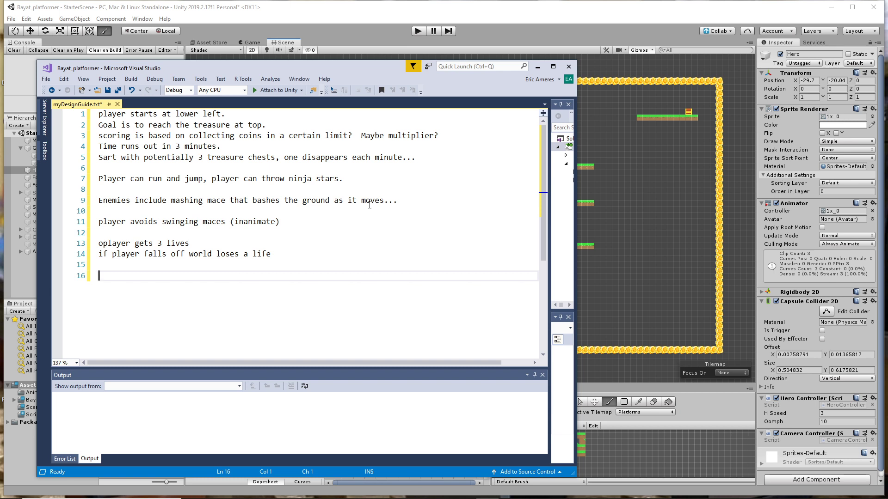
pyautogui.write('other tresures')
pyautogui.press('BackSpace')
pyautogui.write('chest may include new lives, or bonus coins or multipliers, or time stops...')
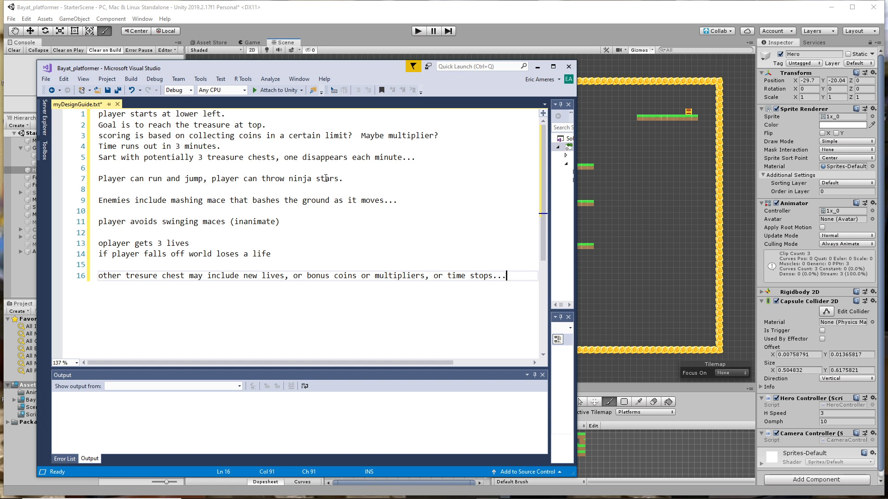
pyautogui.click(139, 276)
pyautogui.write('a')
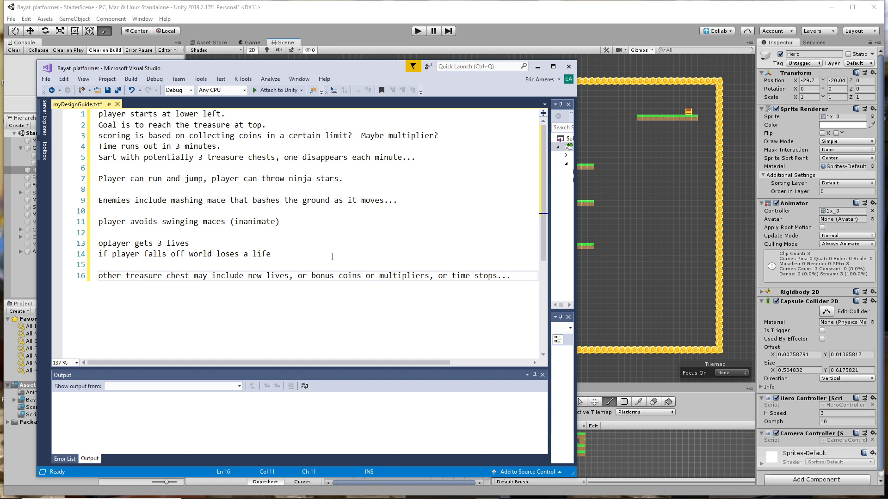
pyautogui.hotkey('ctrl', 's')
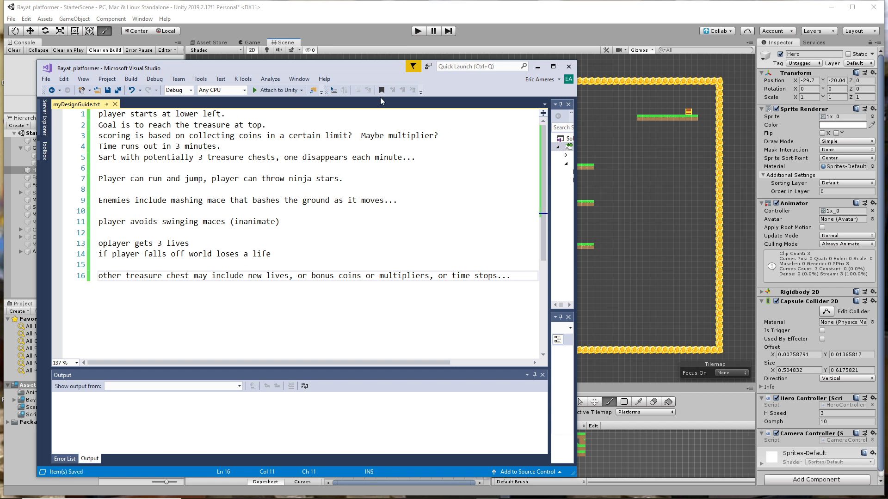
# Switch to Unity and paint a diagonal run of grass slope tiles rising from the right end of the hero's starting platform
pyautogui.click(474, 31)
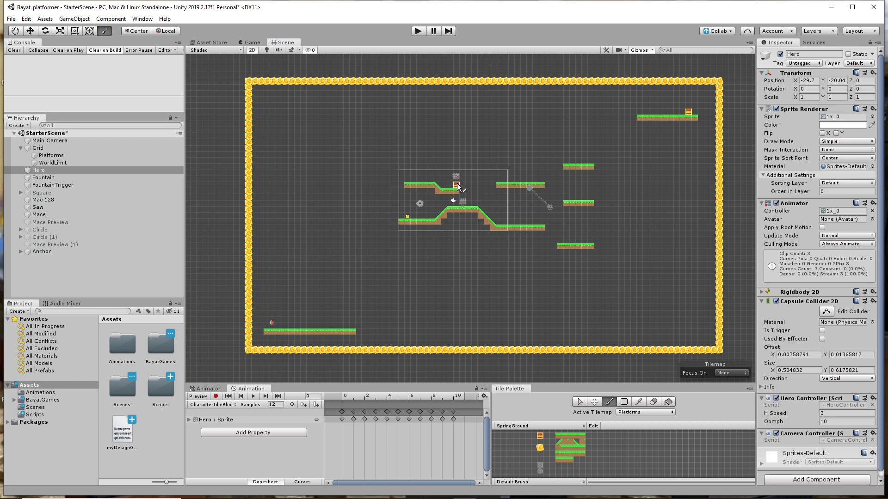
pyautogui.click(689, 112)
pyautogui.click(558, 441)
pyautogui.click(360, 327)
pyautogui.click(365, 320)
pyautogui.click(371, 315)
pyautogui.click(380, 313)
# Fill in the underside of the new slope with the matching brown ground tile
pyautogui.click(569, 441)
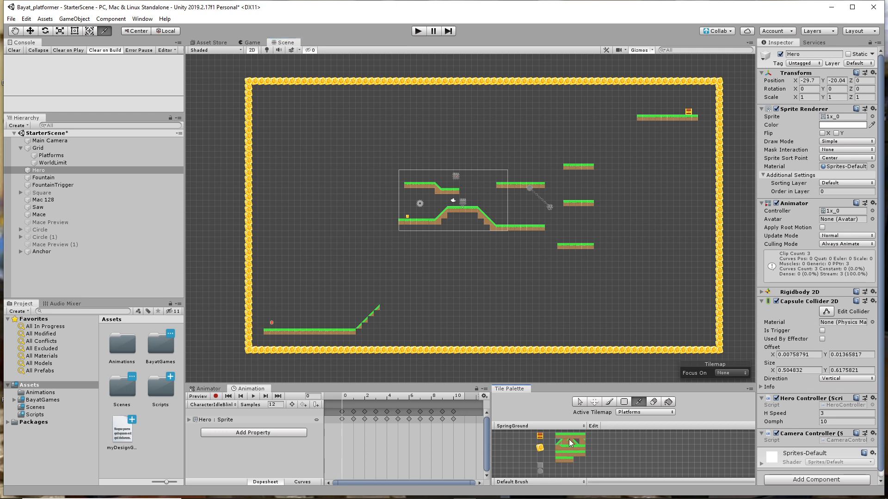
pyautogui.click(370, 319)
pyautogui.click(377, 314)
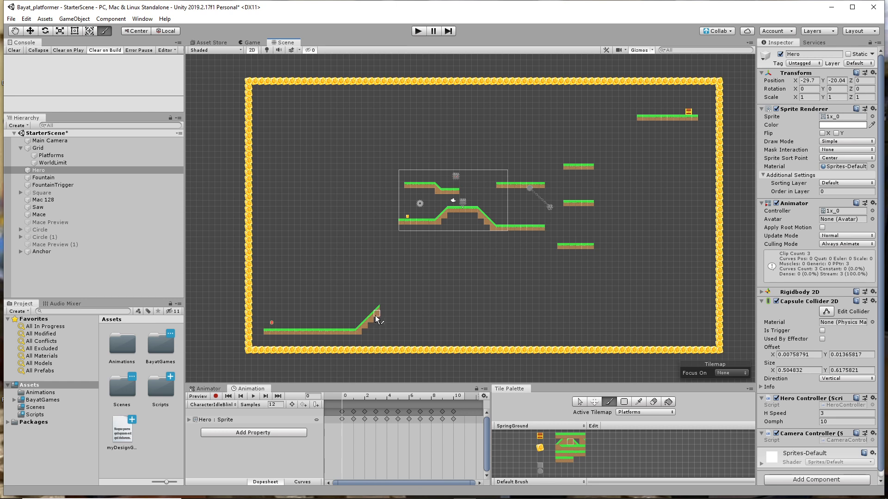
# Paint a long flat grass platform from the top of the slope rightward, ending short of the coin border
pyautogui.click(558, 435)
pyautogui.click(383, 309)
pyautogui.click(389, 309)
pyautogui.moveTo(395, 312); pyautogui.dragTo(648, 318)
pyautogui.click(653, 402)
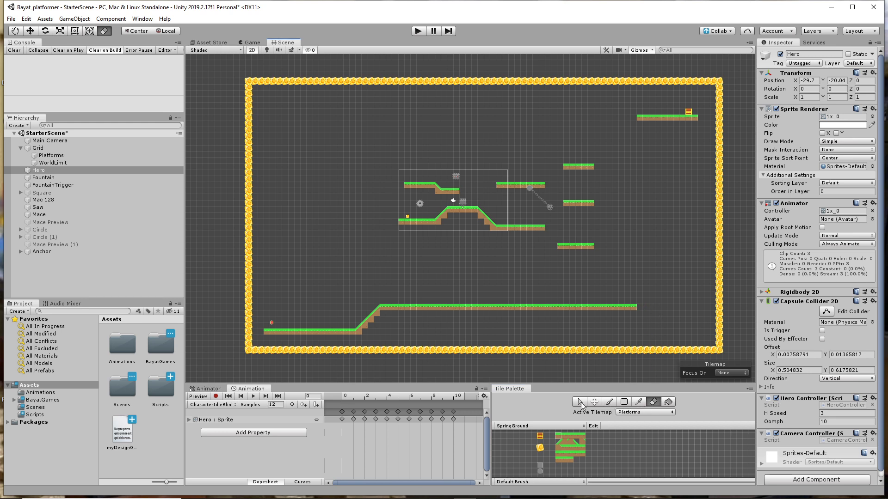
pyautogui.click(575, 440)
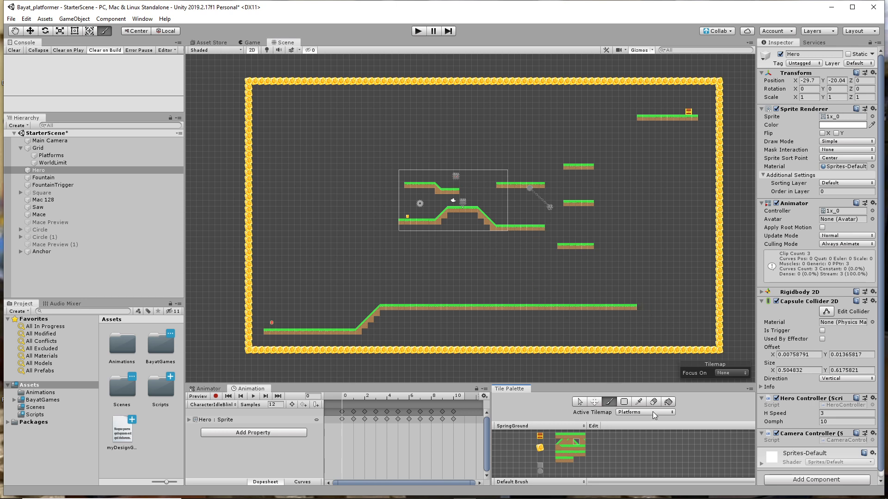
# Paint a second long grass platform above the lower one, stepping up toward the left border, and add platform pieces around the middle
pyautogui.click(569, 435)
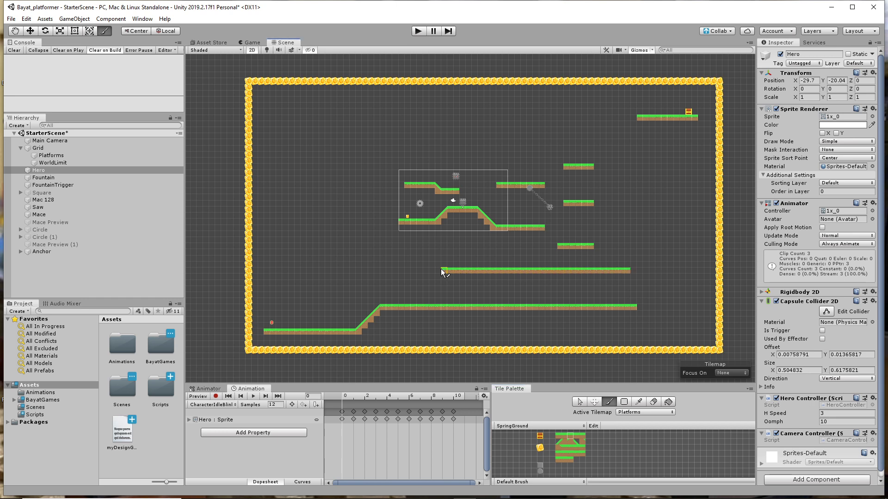
pyautogui.moveTo(369, 263); pyautogui.dragTo(327, 257)
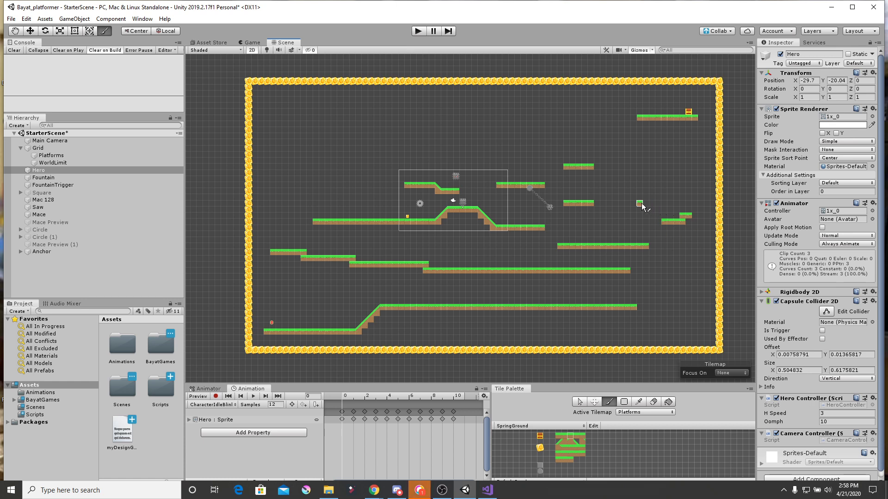
# Lengthen the two short right-hand middle platforms to the right and paint a long platform across the upper left
pyautogui.moveTo(642, 203); pyautogui.dragTo(591, 203)
pyautogui.moveTo(627, 167); pyautogui.dragTo(594, 167)
pyautogui.moveTo(536, 143)
pyautogui.mouseDown()
pyautogui.moveTo(329, 141)
pyautogui.moveTo(352, 140)
pyautogui.mouseUp()
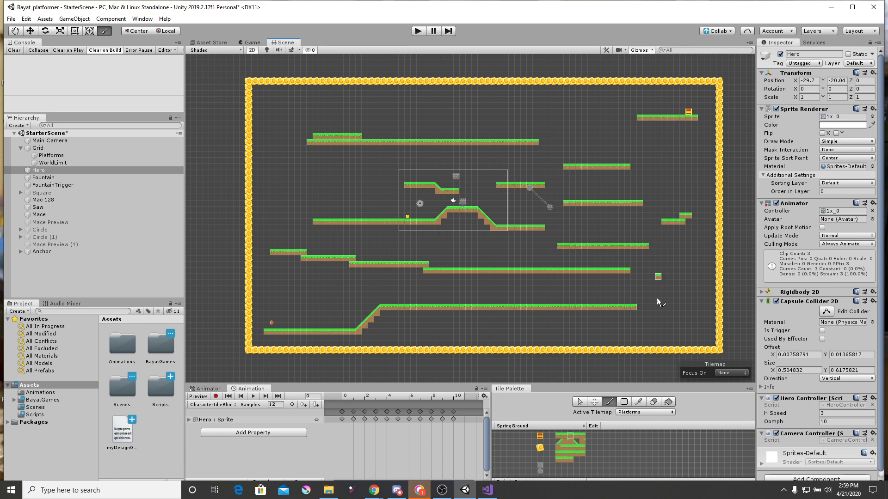
# Erase the extra tile row above the long upper platform and paint two short grass platforms near the top of the level
pyautogui.click(653, 401)
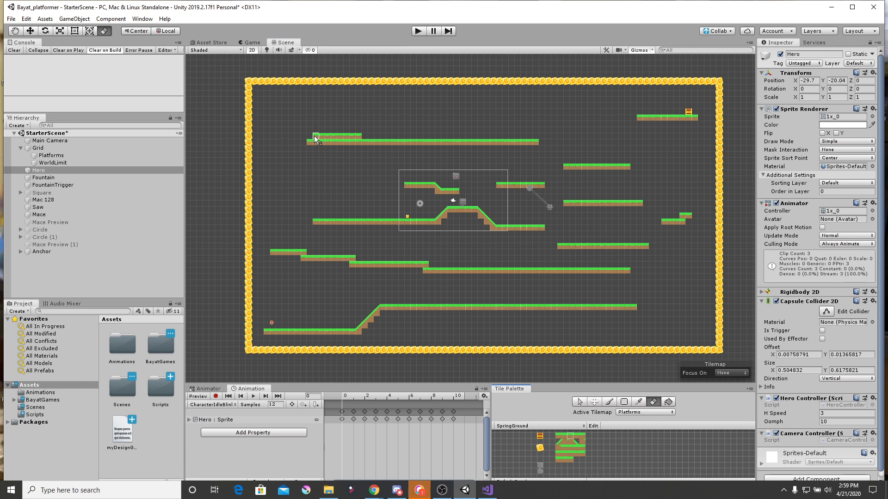
pyautogui.moveTo(315, 135); pyautogui.dragTo(376, 135)
pyautogui.press('b')
pyautogui.moveTo(541, 105); pyautogui.dragTo(615, 105)
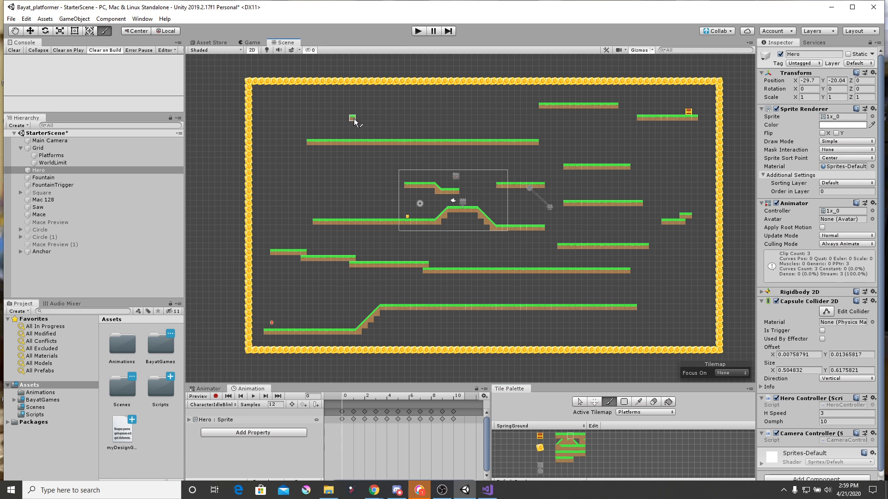
pyautogui.moveTo(354, 117); pyautogui.dragTo(401, 117)
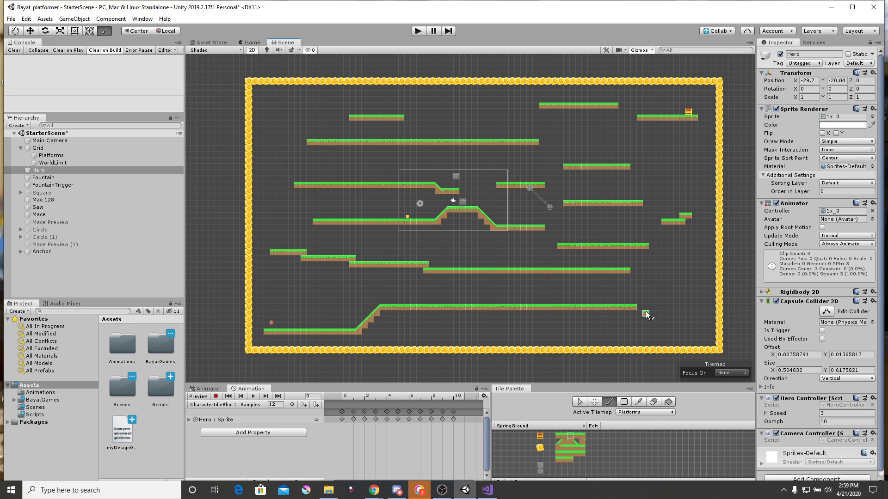
# Extend the long bottom platform farther right and erase three gaps in it
pyautogui.moveTo(639, 307); pyautogui.dragTo(674, 307)
pyautogui.click(653, 402)
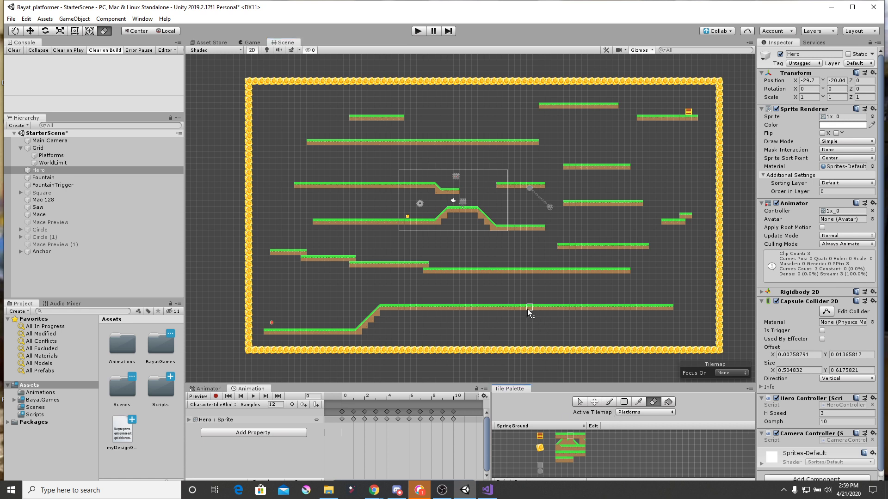
pyautogui.moveTo(527, 309); pyautogui.dragTo(542, 307)
pyautogui.moveTo(420, 308); pyautogui.dragTo(433, 307)
# Paint a two-tile grey stone block at the start of the bottom platform's second gap and another below its third gap
pyautogui.click(542, 465)
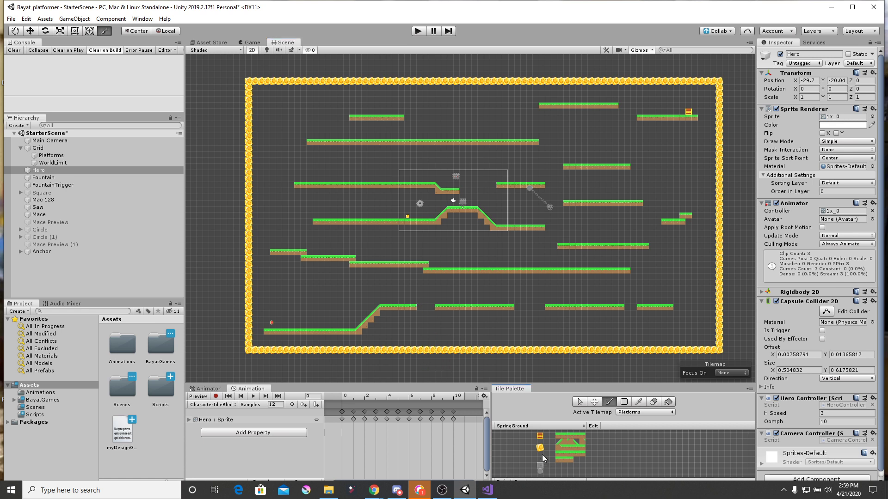
pyautogui.moveTo(525, 310); pyautogui.dragTo(519, 311)
pyautogui.click(632, 326)
pyautogui.click(628, 345)
# Place a coin tile above the hero's starting ground and paint a short grass platform just beneath it
pyautogui.click(540, 471)
pyautogui.click(540, 449)
pyautogui.click(303, 283)
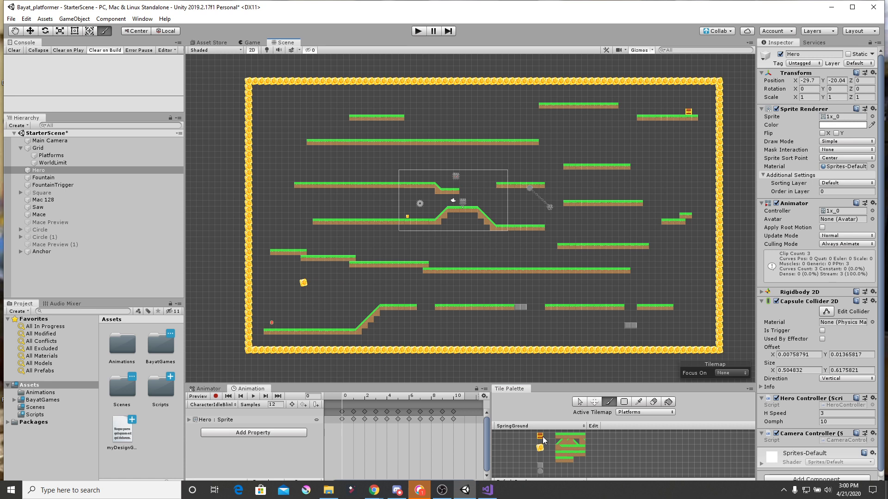
pyautogui.click(557, 459)
pyautogui.moveTo(297, 302); pyautogui.dragTo(307, 301)
# Run the game, dock the Scene view beside the Game view, and widen it to frame the whole level
pyautogui.click(417, 31)
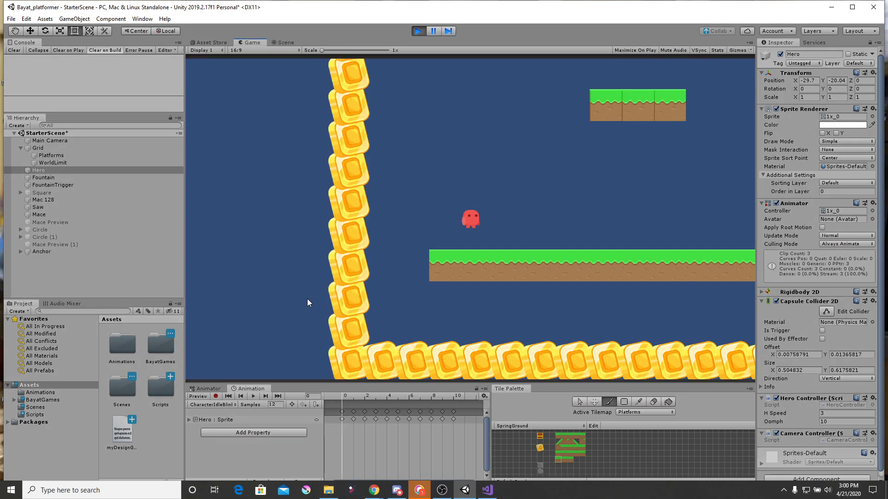
pyautogui.press('d')
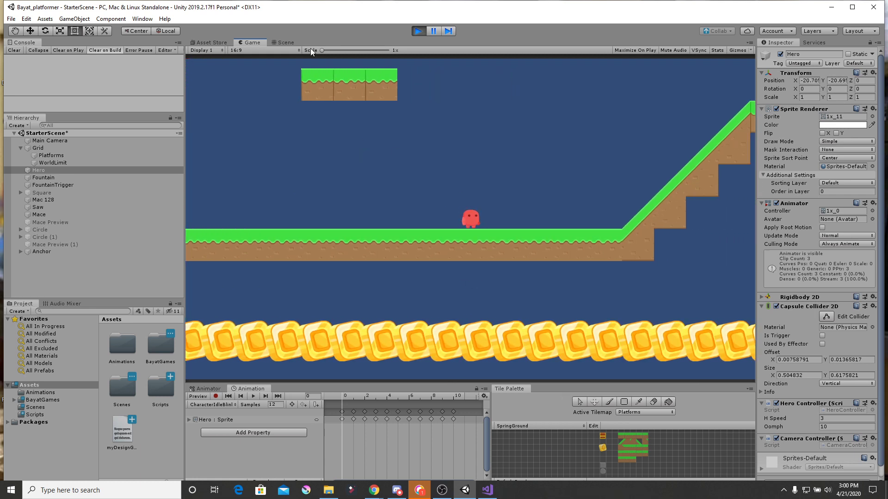
pyautogui.moveTo(288, 43); pyautogui.dragTo(237, 142)
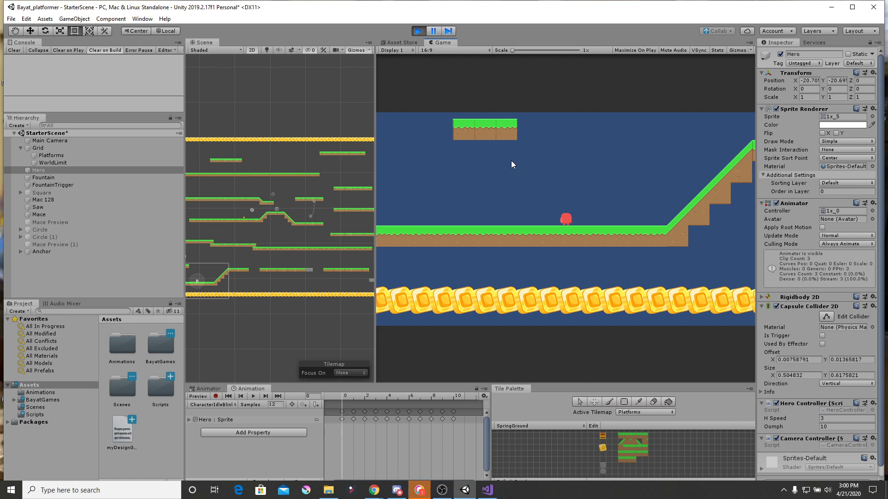
pyautogui.press('Right')
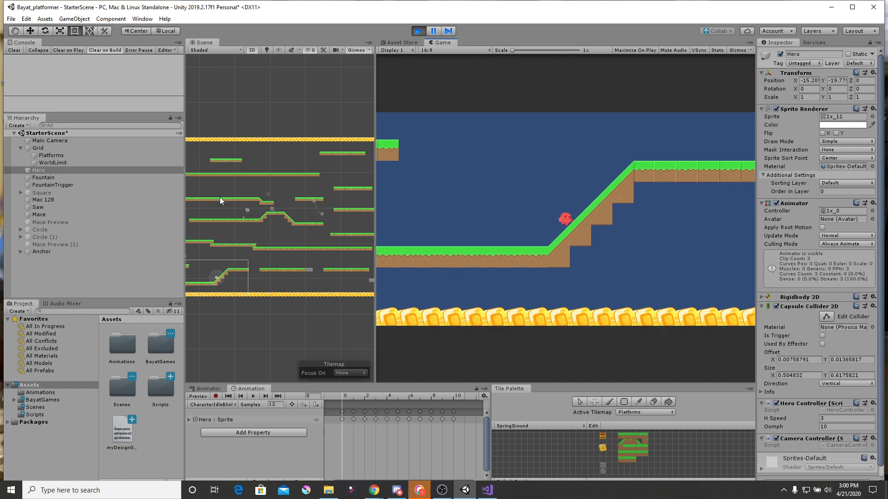
pyautogui.moveTo(182, 200); pyautogui.dragTo(111, 201)
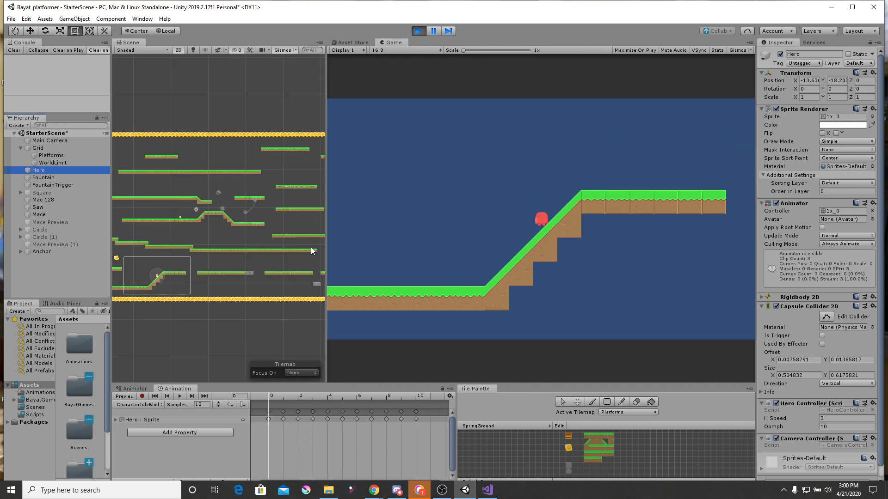
pyautogui.moveTo(326, 245); pyautogui.dragTo(462, 254)
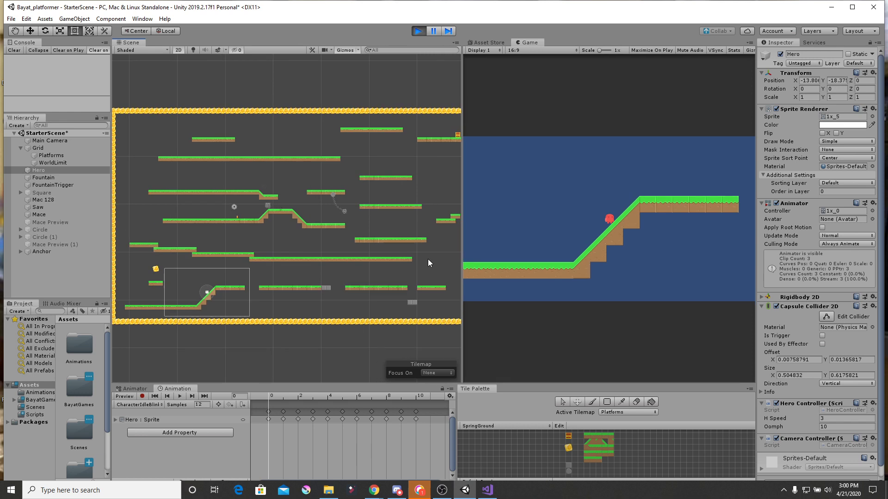
pyautogui.scroll(-3, 346, 231)
pyautogui.scroll(2, 358, 221)
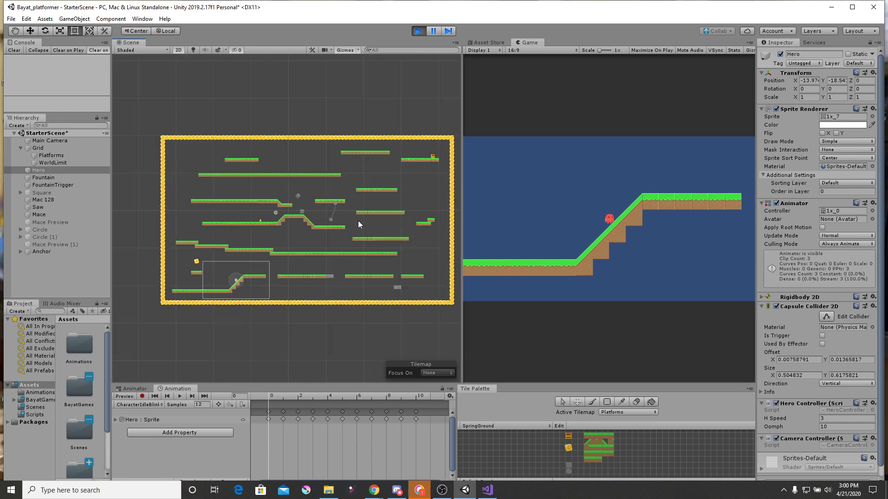
pyautogui.moveTo(373, 222)
pyautogui.mouseDown(button='middle')
pyautogui.moveTo(348, 224)
pyautogui.moveTo(359, 226)
pyautogui.mouseUp(button='middle')
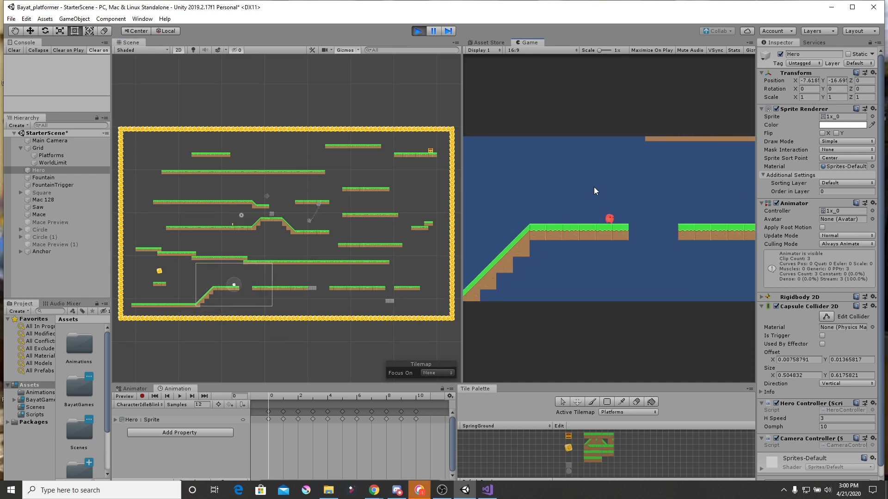
# Playtest the bottom row by running and jumping the hero over the gaps to the last platform
pyautogui.press('space')
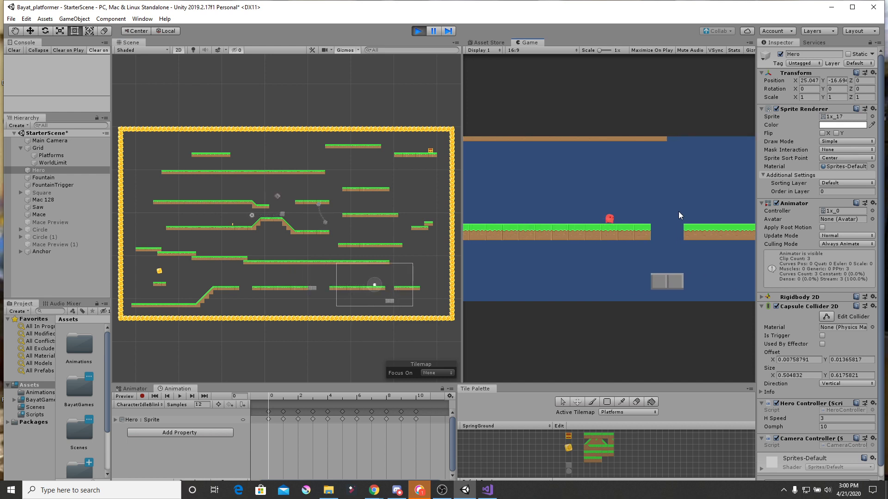
pyautogui.press('space')
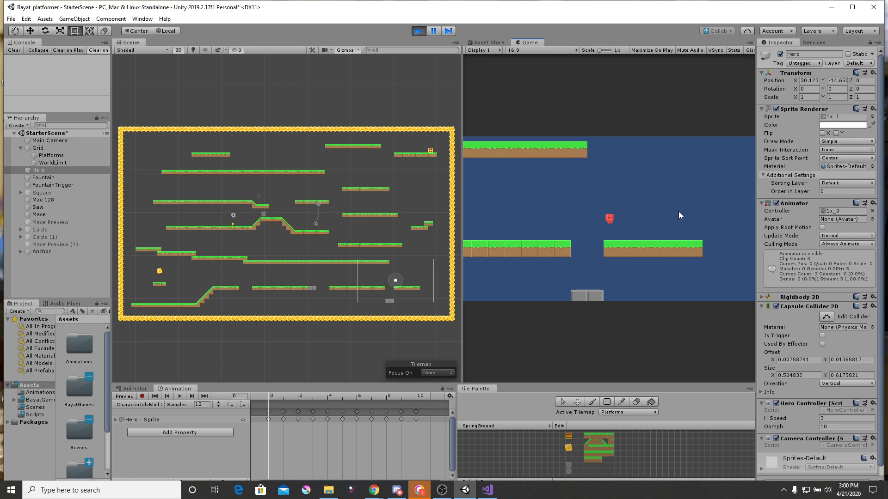
pyautogui.press('Right')
pyautogui.press('Right')
pyautogui.press('Right')
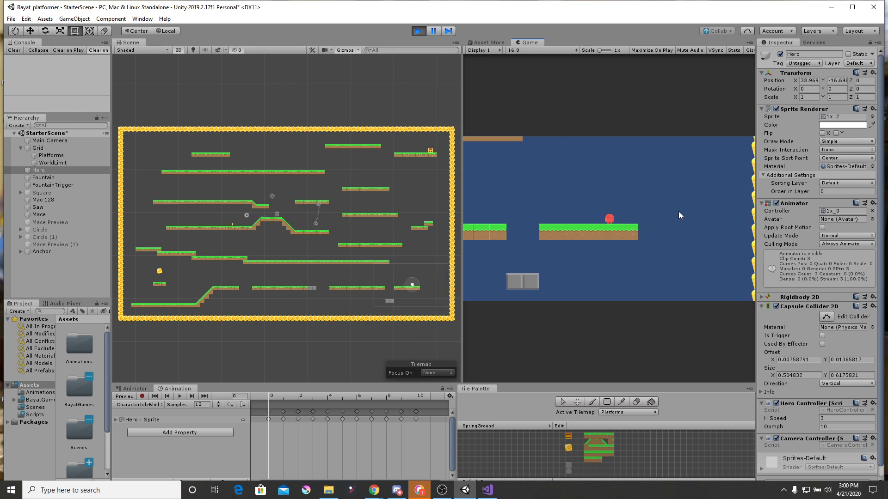
# Test whether the hero can jump from the last bottom platform up to the platforms above it
pyautogui.press('space')
pyautogui.press('Left')
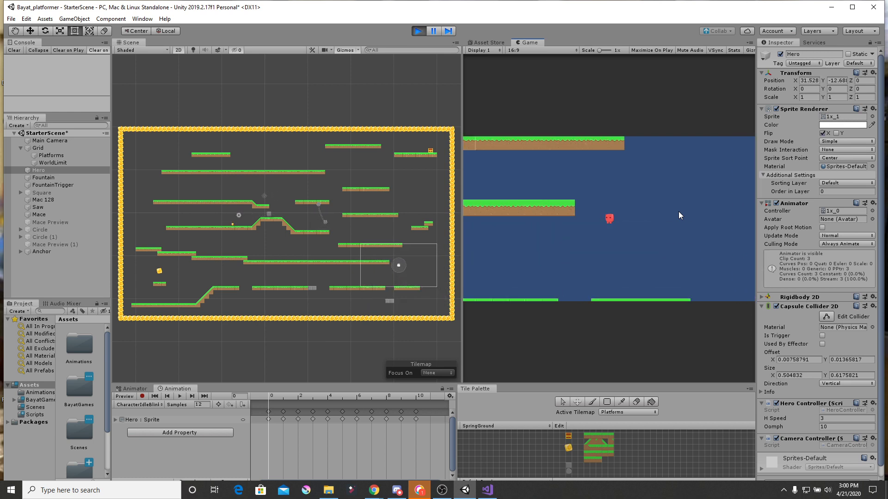
pyautogui.press('Right')
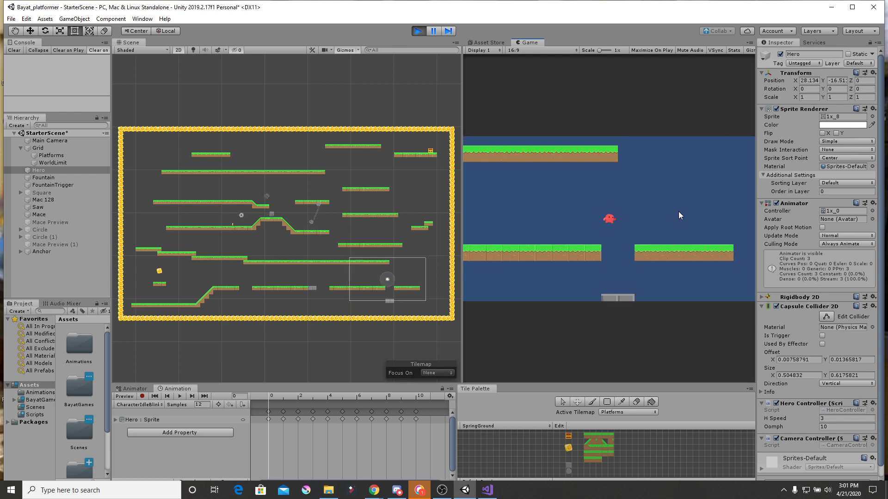
pyautogui.press('Right')
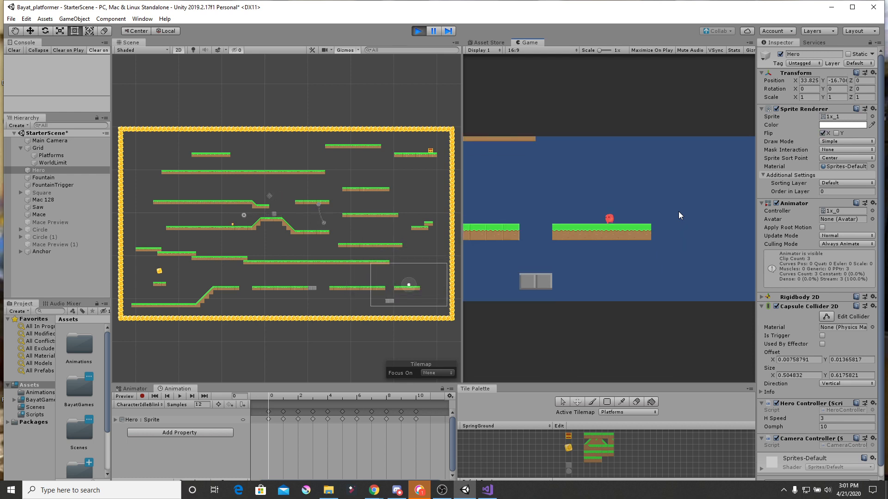
pyautogui.press('Left')
pyautogui.press('space')
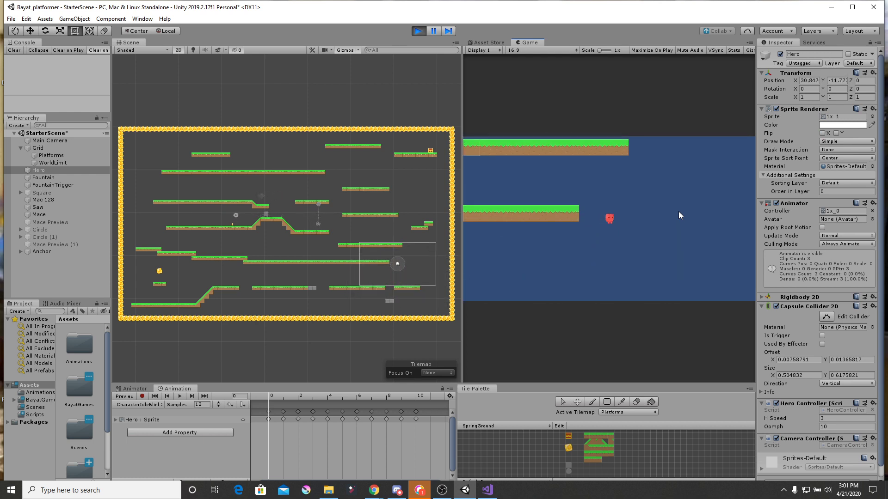
pyautogui.press('Right')
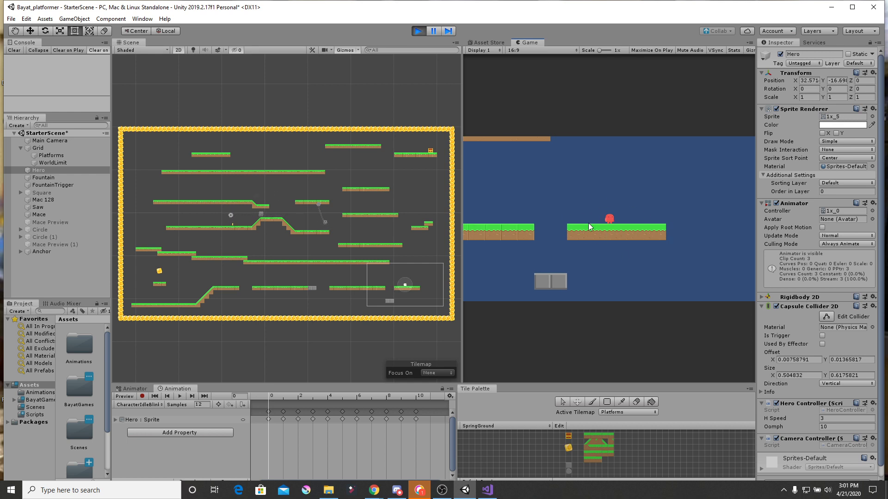
# Paint three treasure chests in a row beside the hero while the game runs, and stop play mode
pyautogui.click(569, 437)
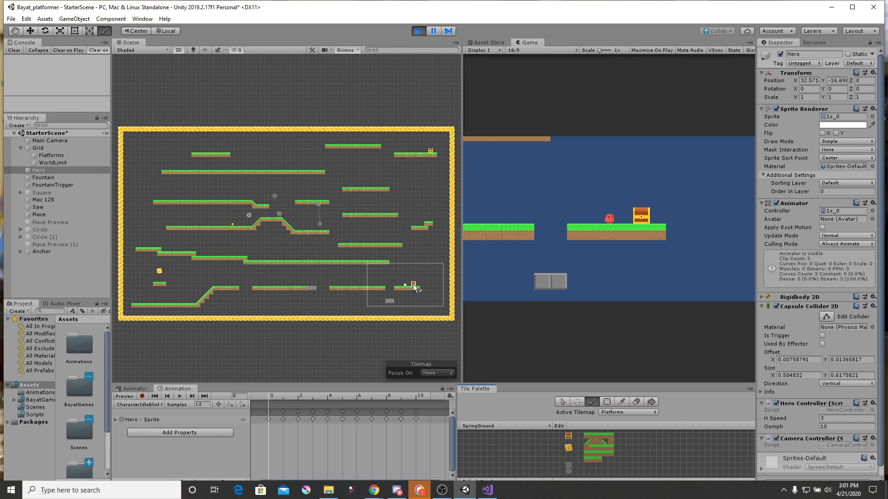
pyautogui.moveTo(415, 288); pyautogui.dragTo(424, 288)
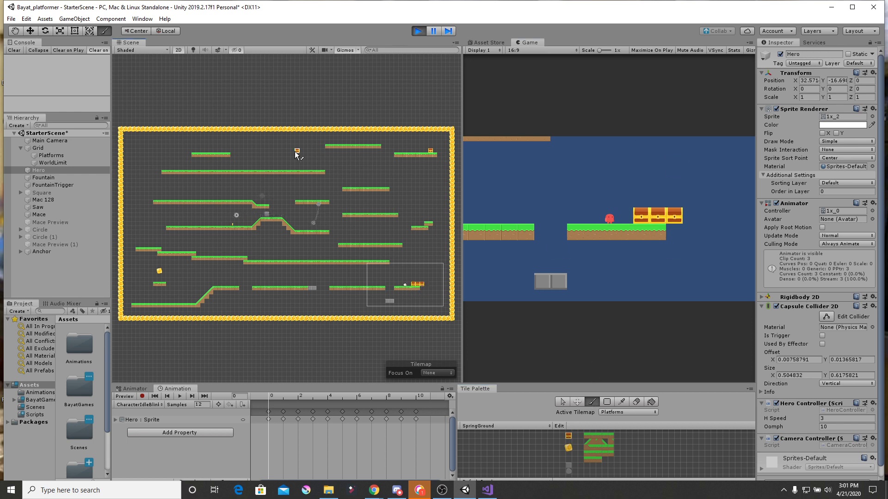
pyautogui.click(419, 32)
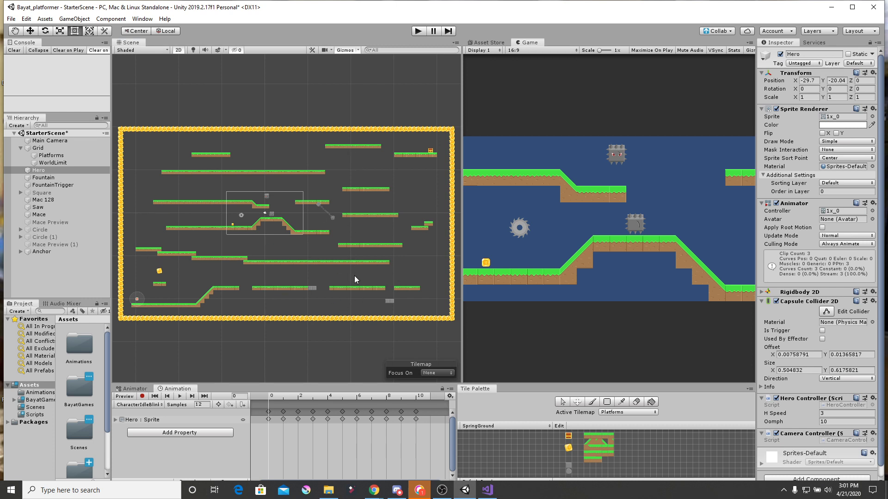
# Examine the hazards in the middle of the level and the overall platform layout
pyautogui.scroll(6, 315, 206)
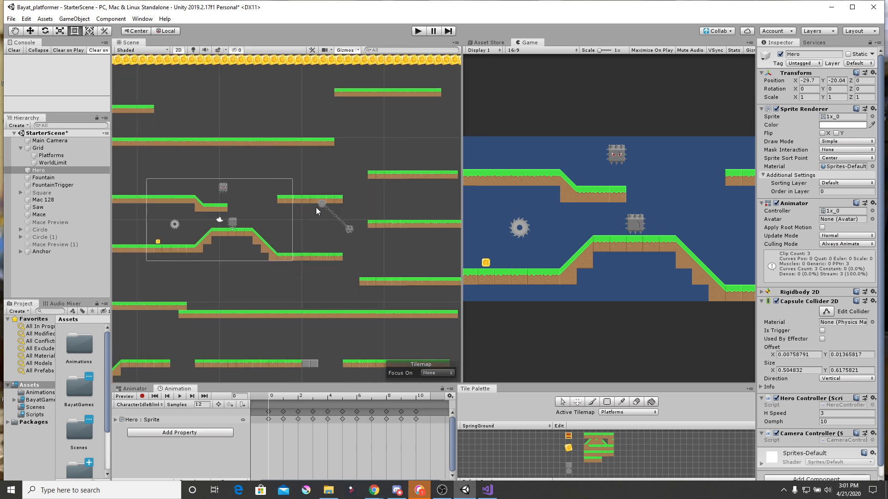
pyautogui.moveTo(196, 214); pyautogui.dragTo(293, 211, button='middle')
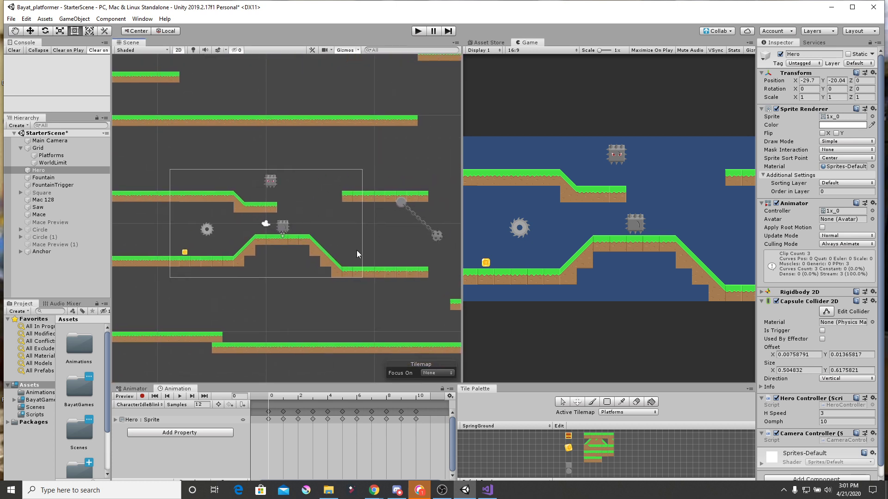
pyautogui.scroll(-2, 334, 257)
pyautogui.scroll(-6, 334, 257)
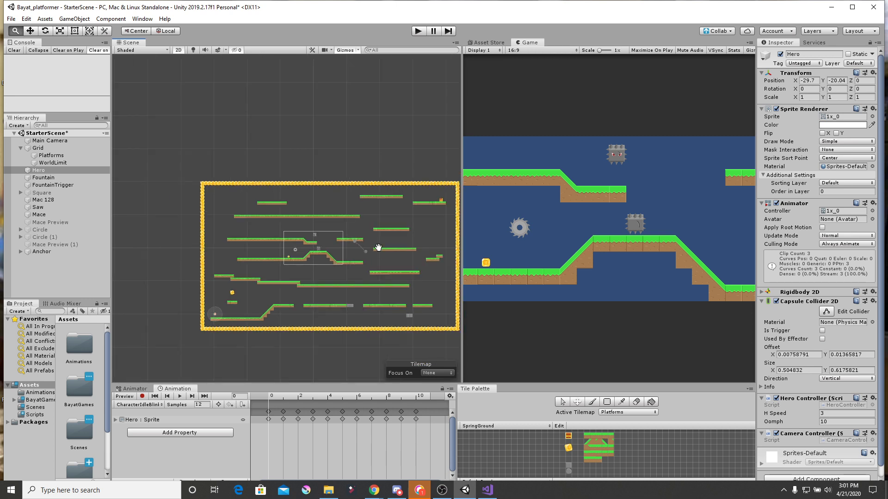
pyautogui.moveTo(377, 248); pyautogui.dragTo(342, 258, button='middle')
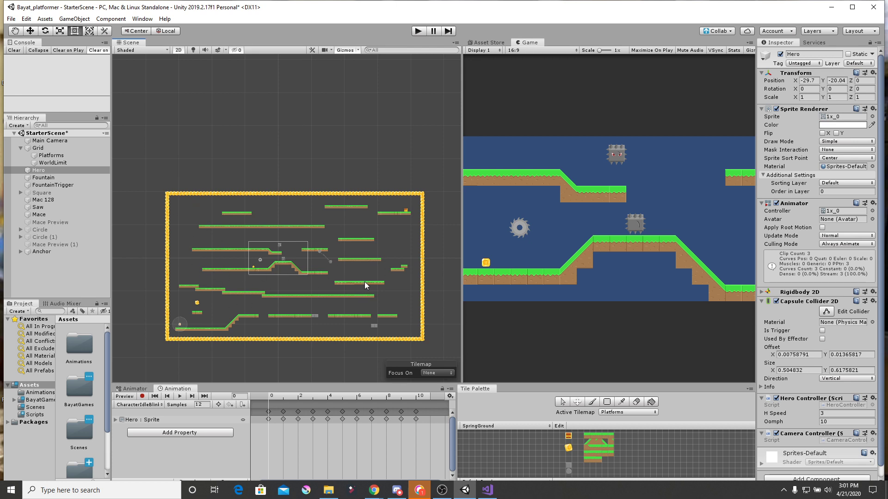
pyautogui.scroll(3, 303, 254)
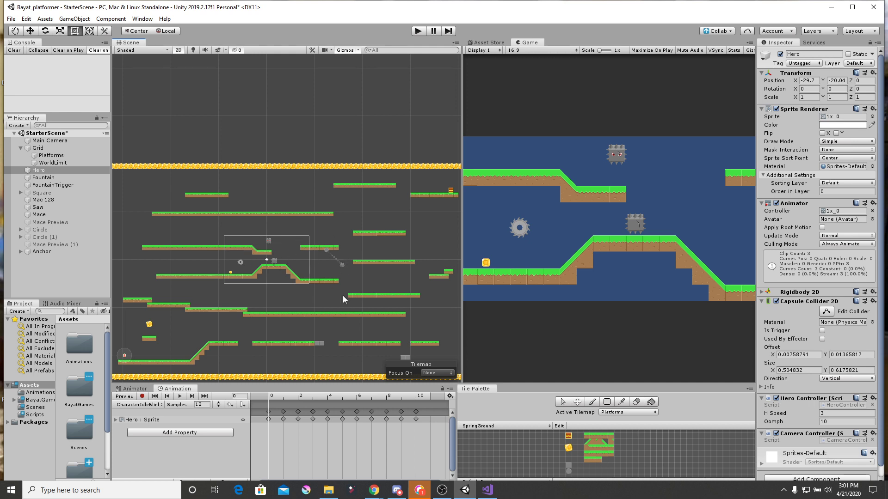
pyautogui.scroll(-1, 343, 291)
pyautogui.moveTo(363, 288); pyautogui.dragTo(356, 278, button='middle')
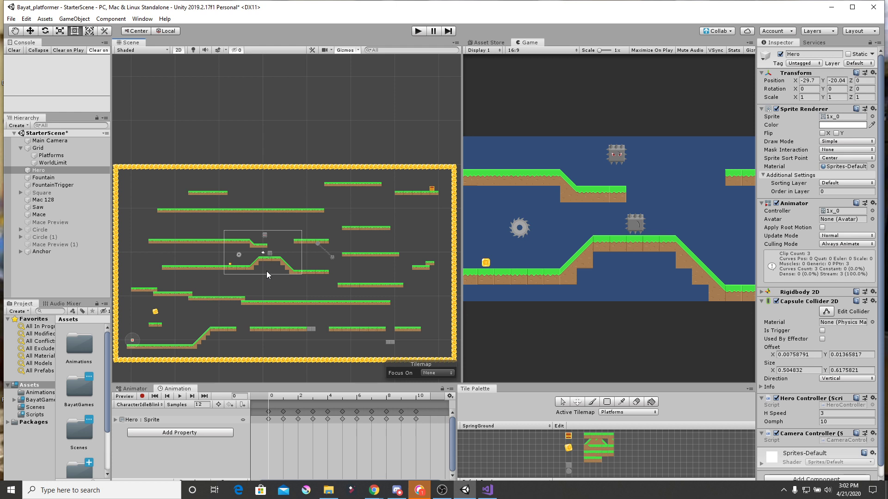
# Switch to myDesignGuide.txt in Visual Studio and add the line "moving platforms will be switched on and off by certain coins"
pyautogui.click(488, 490)
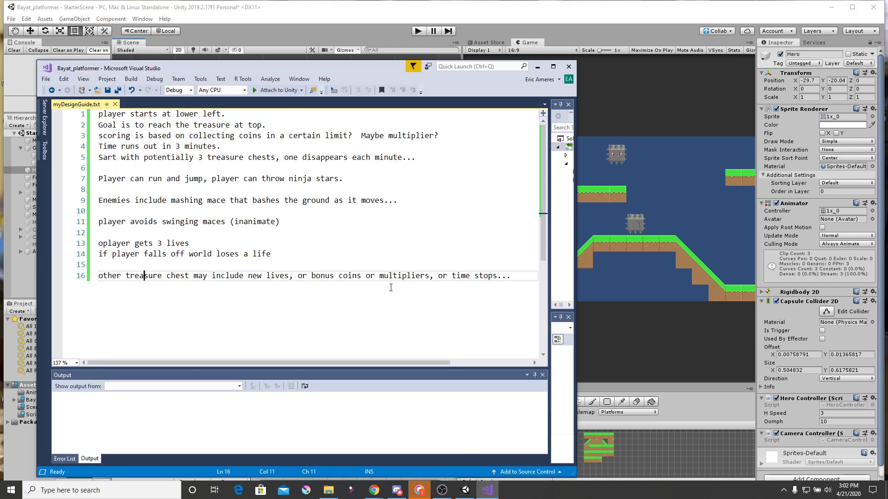
pyautogui.click(522, 278)
pyautogui.press('Return')
pyautogui.press('Return')
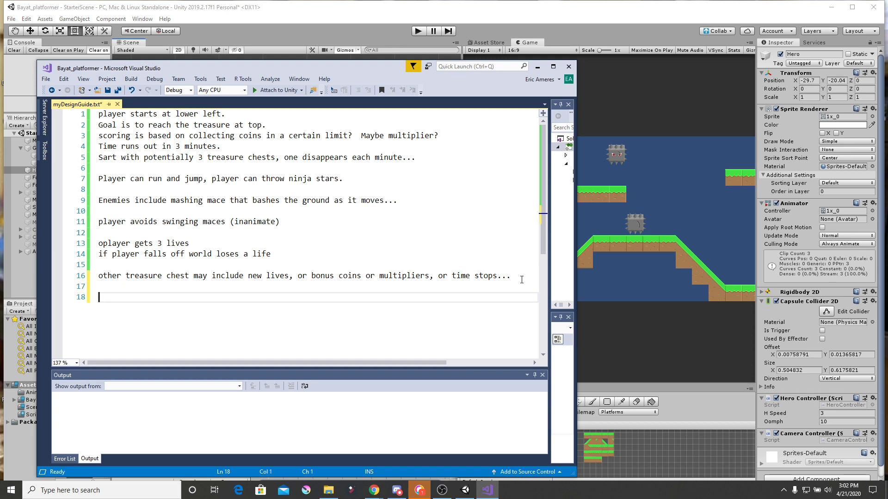
pyautogui.write('moving platforms will beswitched on and off by certains')
pyautogui.write('coins')
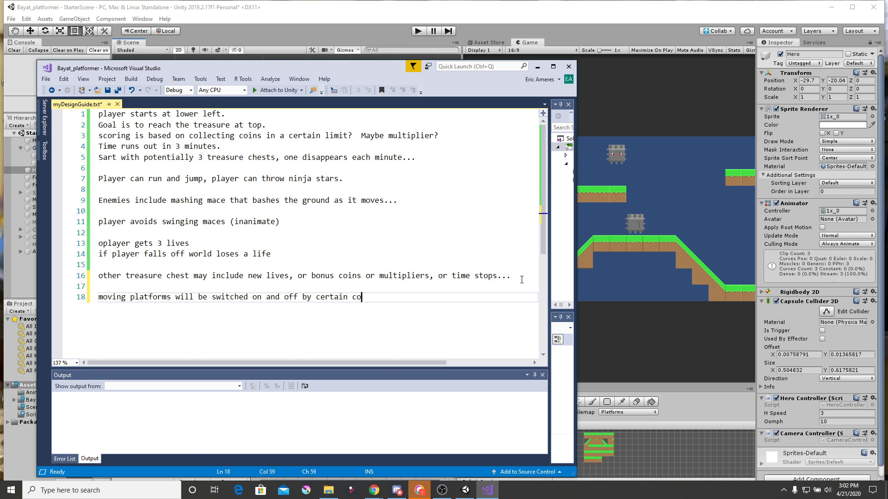
# Add the line "player needs a heads up display..." after a blank line and save the design guide
pyautogui.press('Return')
pyautogui.press('Return')
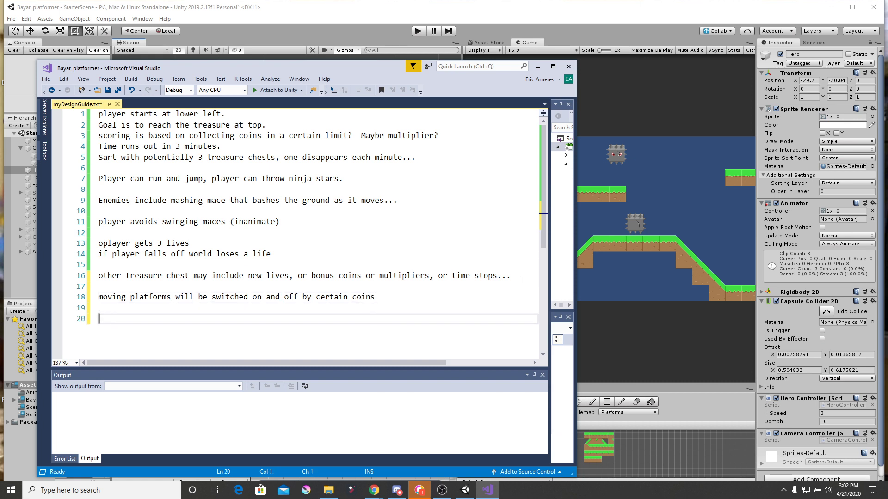
pyautogui.write('player needs a heads up displ')
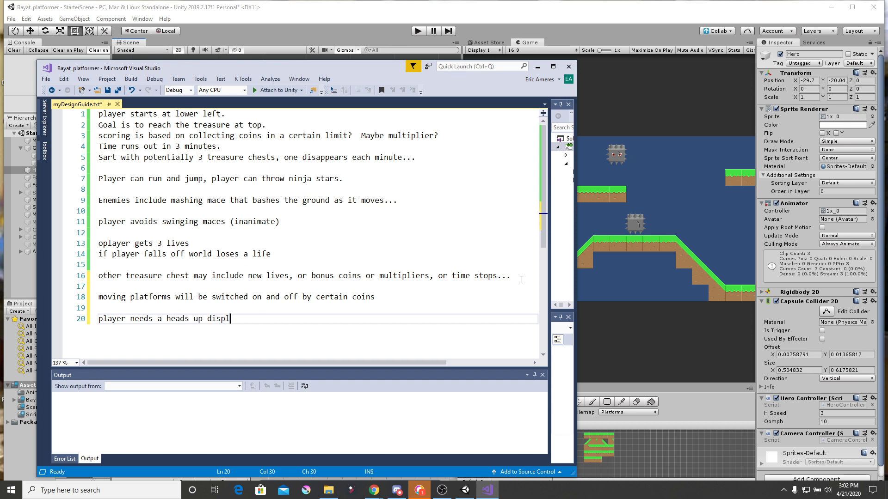
pyautogui.write('ay...')
pyautogui.hotkey('ctrl', 's')
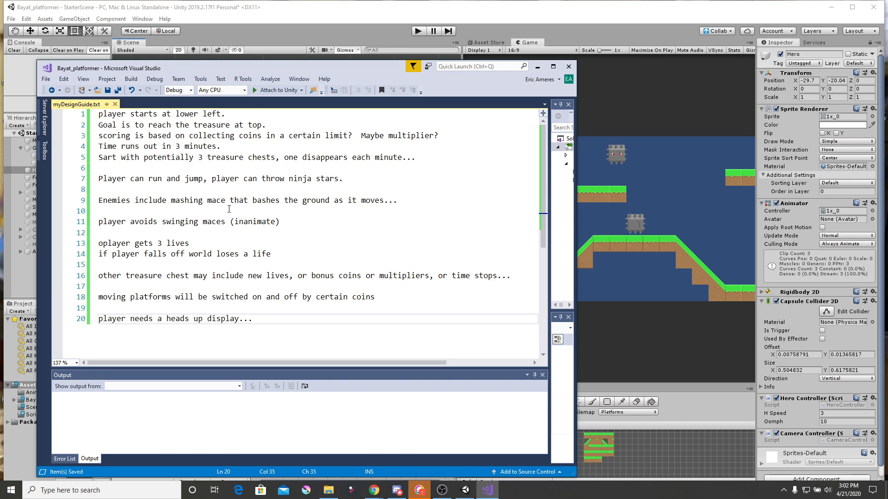
# Return to Unity and paint short grass stepping platforms near the level's left and right borders, between the existing rows
pyautogui.click(623, 339)
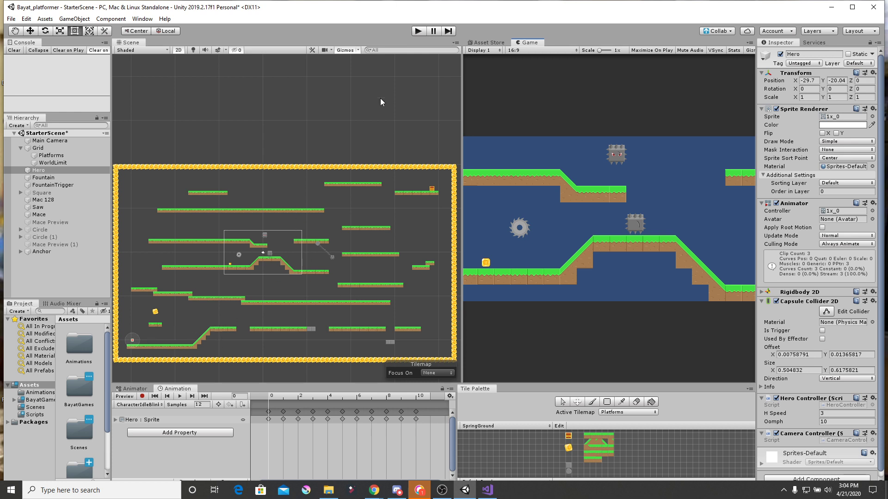
pyautogui.click(418, 32)
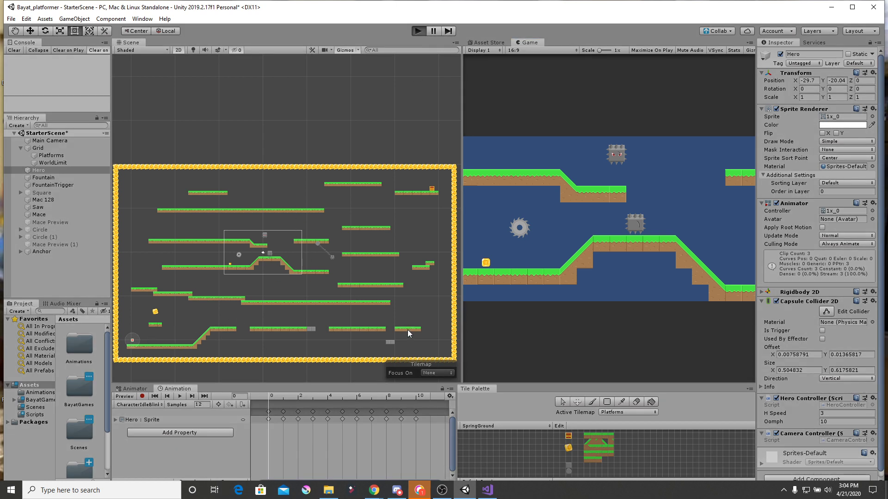
pyautogui.click(418, 31)
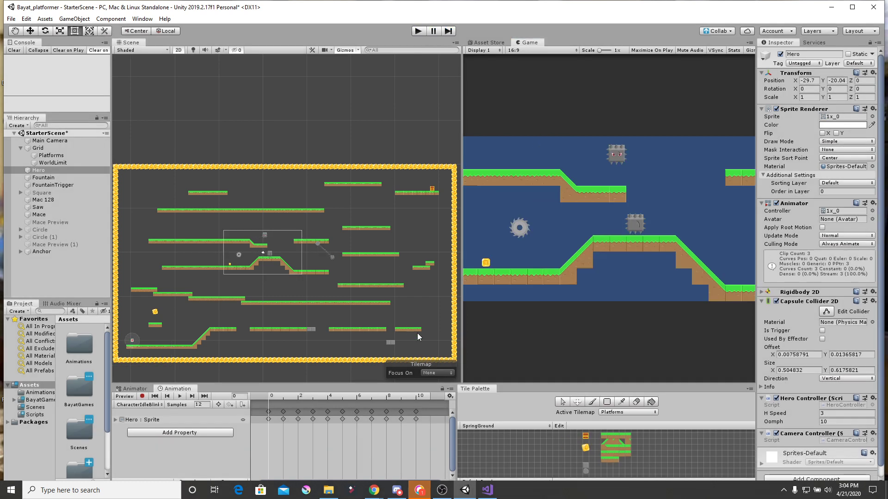
pyautogui.click(610, 448)
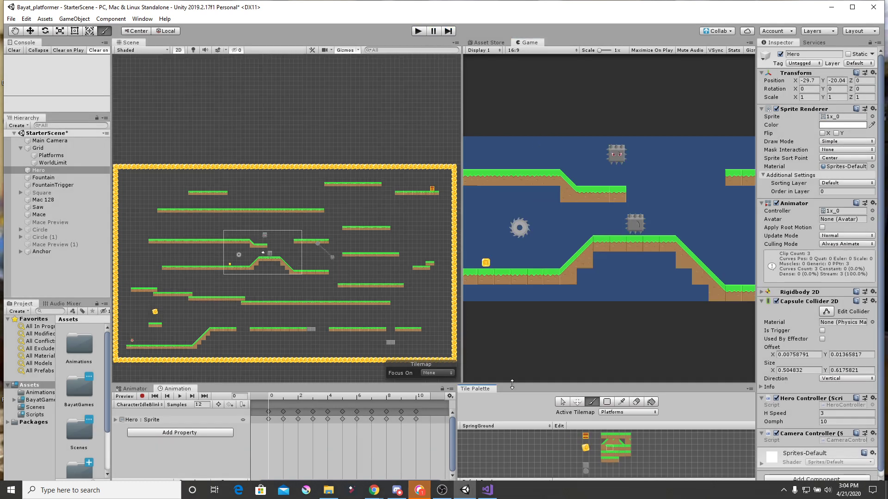
pyautogui.click(405, 315)
pyautogui.moveTo(128, 220); pyautogui.dragTo(137, 220)
pyautogui.moveTo(401, 213); pyautogui.dragTo(414, 211)
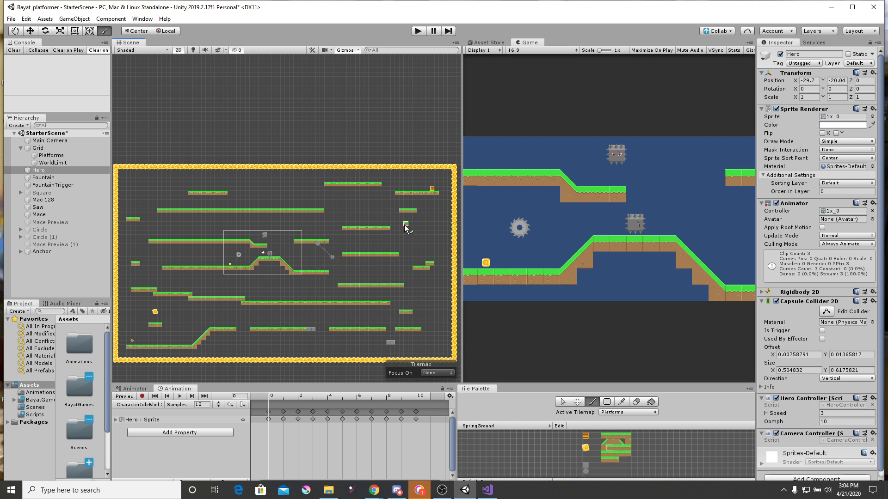